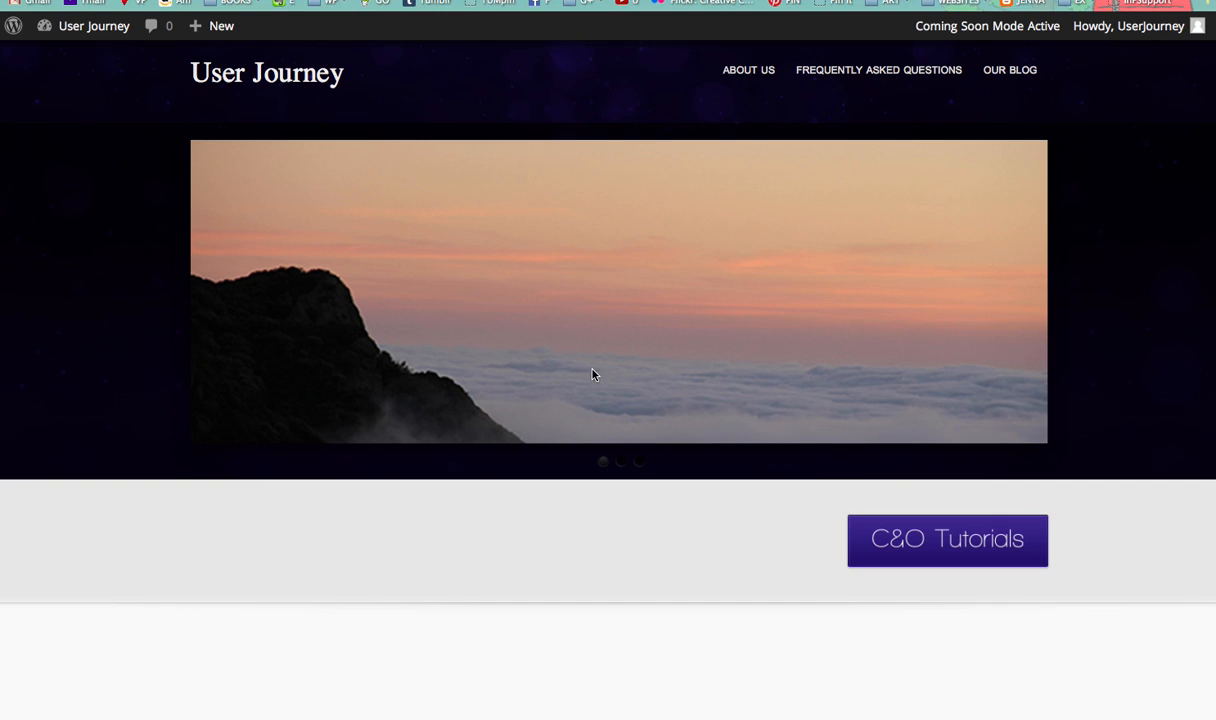
Go from the site's front end to its dashboard and start a new blog post.
click(68, 27)
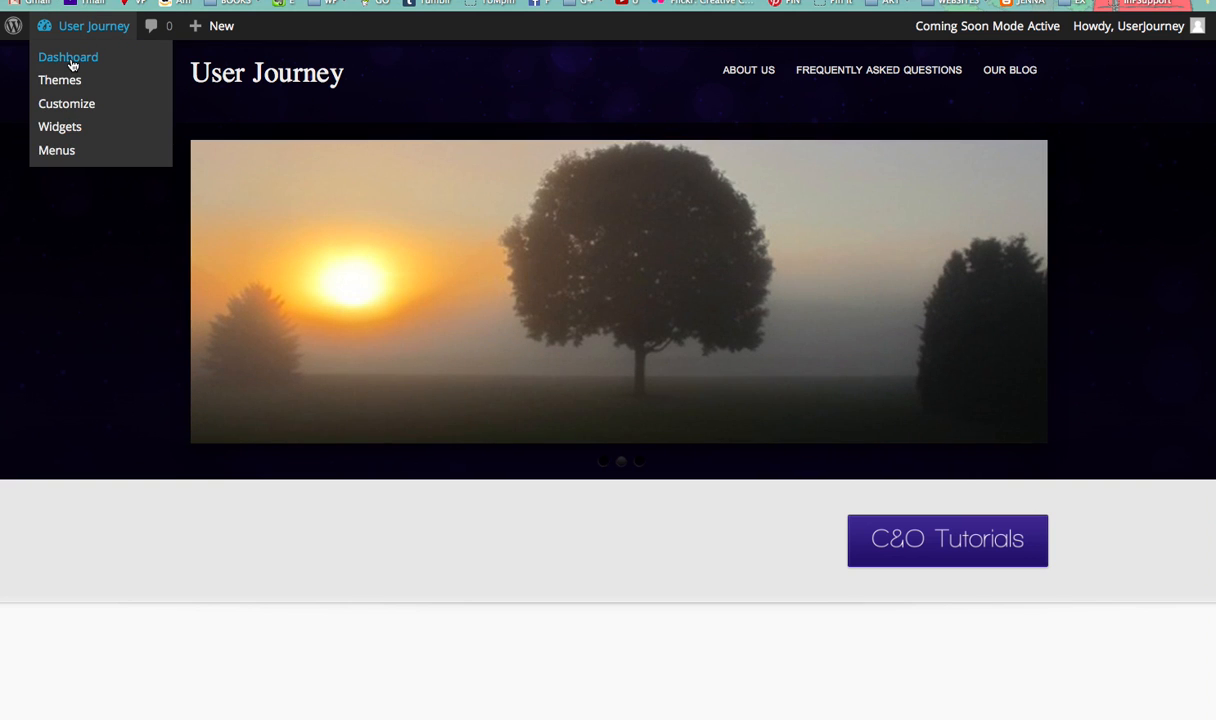
click(68, 58)
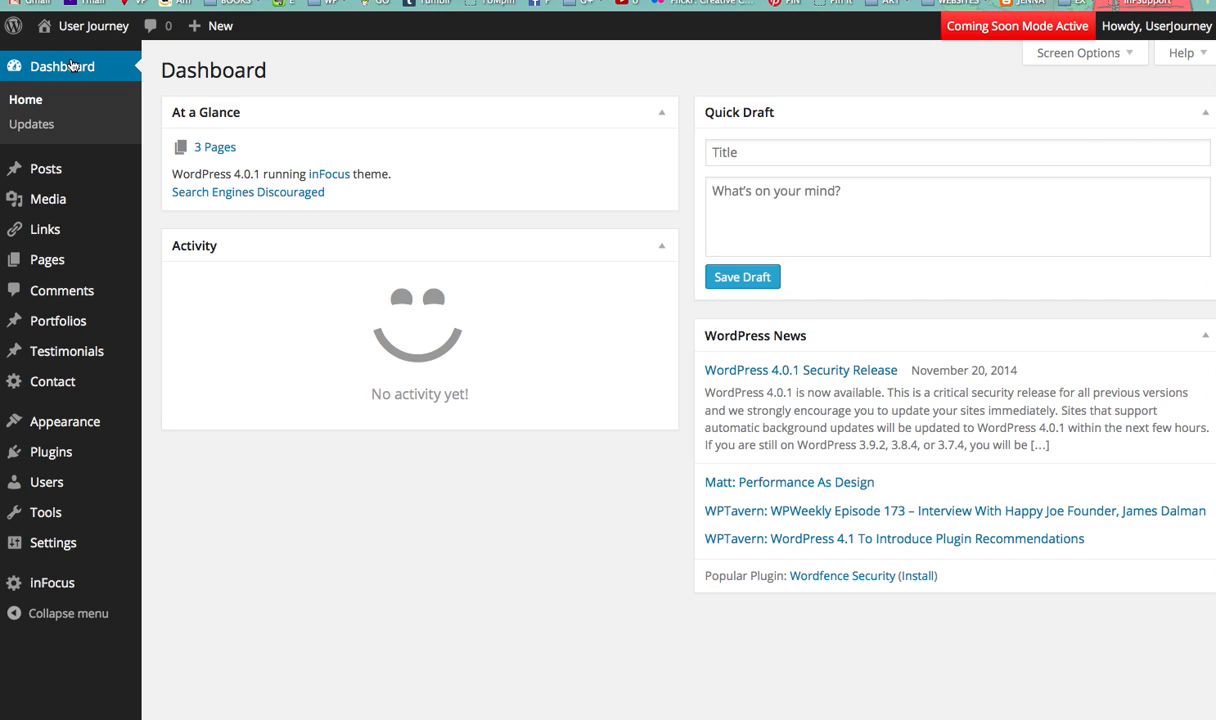
mouse_move(54, 168)
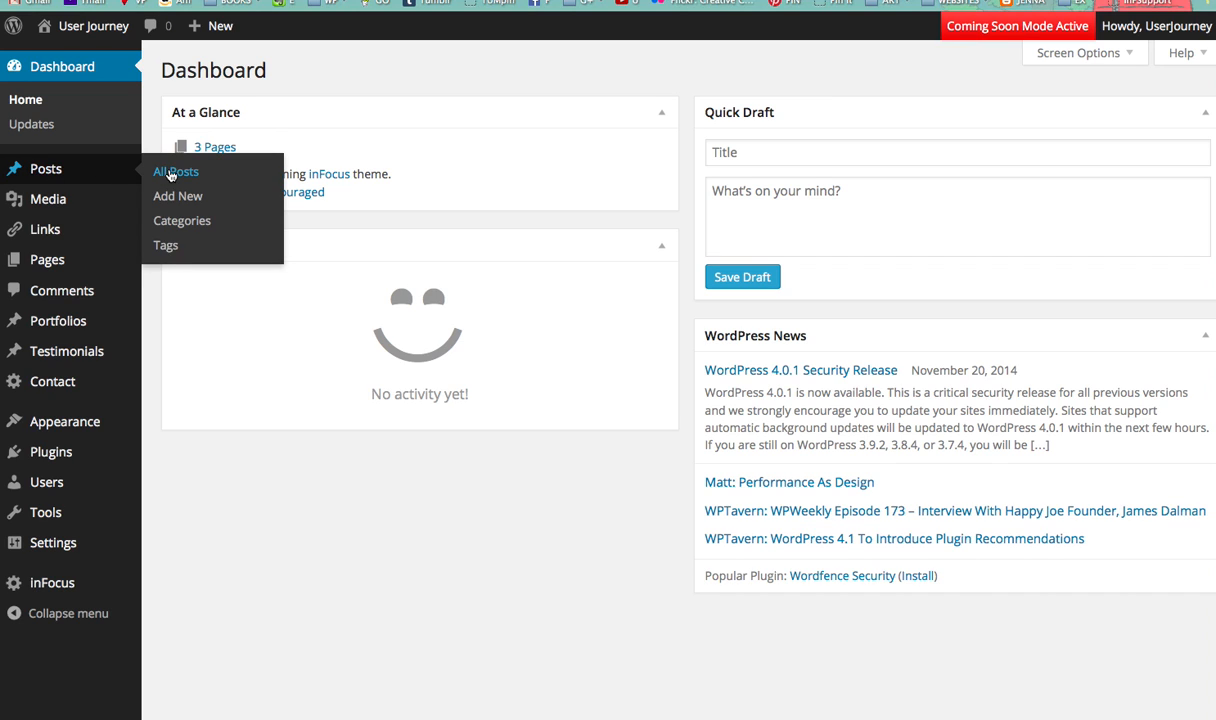
click(45, 170)
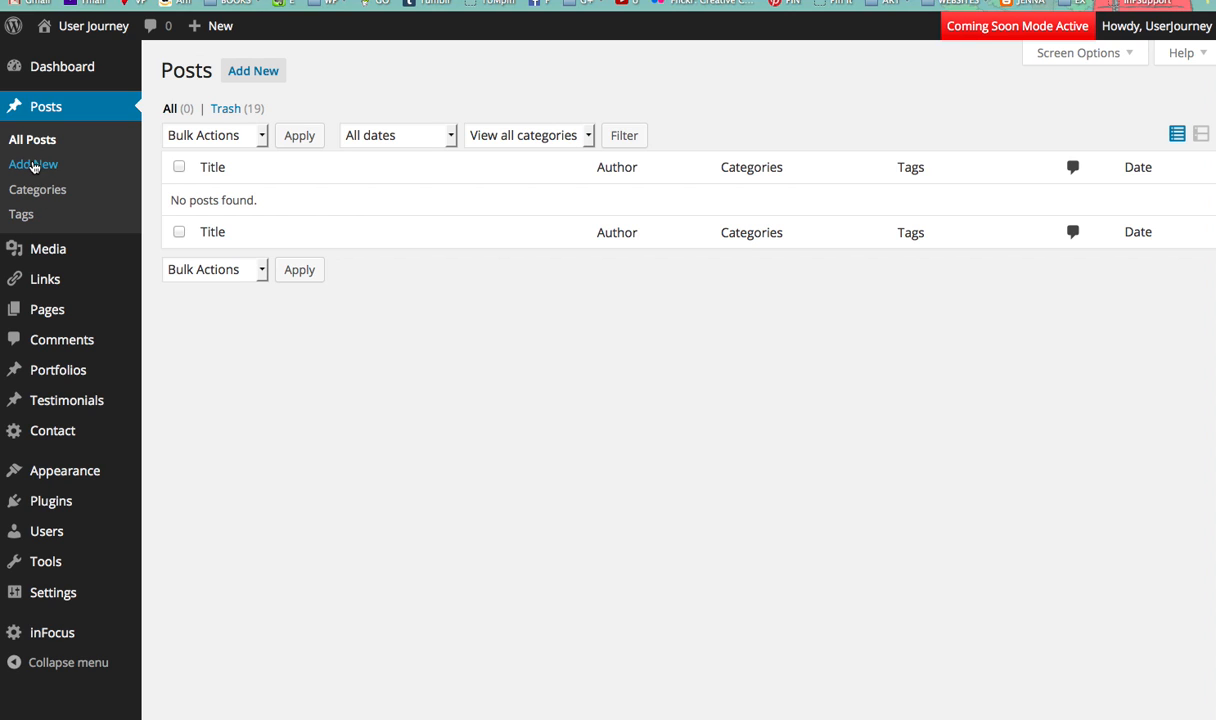
click(33, 168)
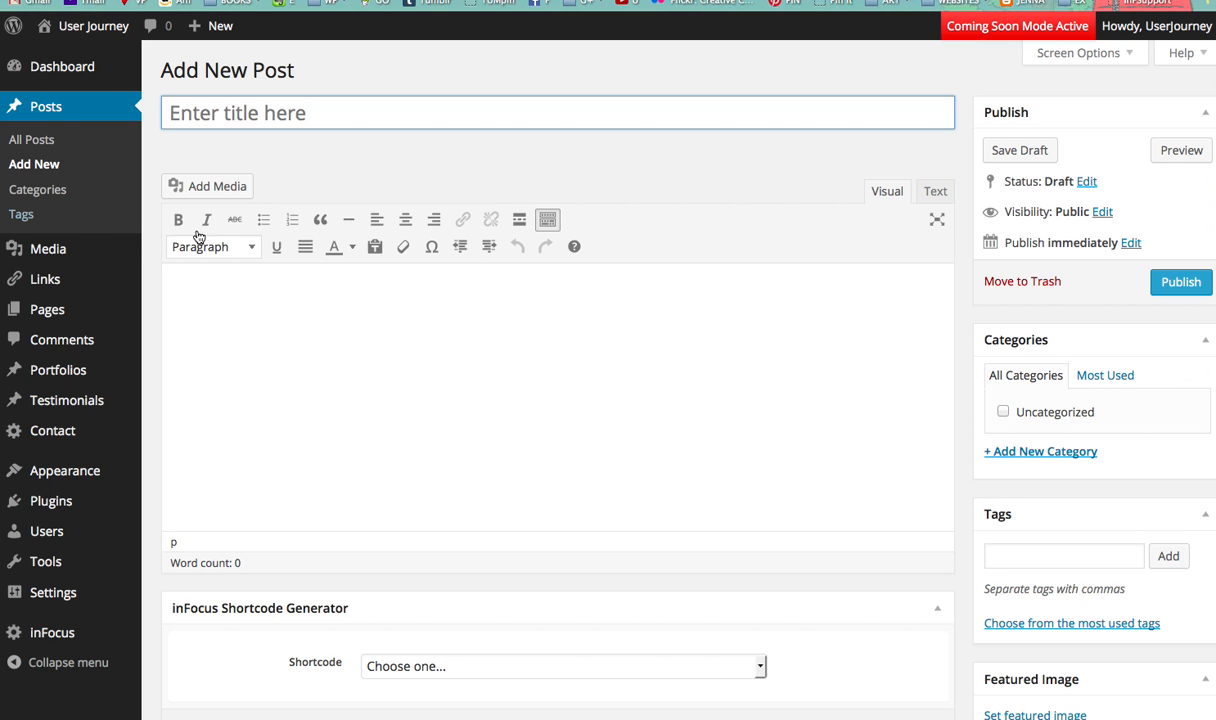
Toggle the editor's second formatting row off and on, and compare the Text and Visual editing modes.
click(547, 221)
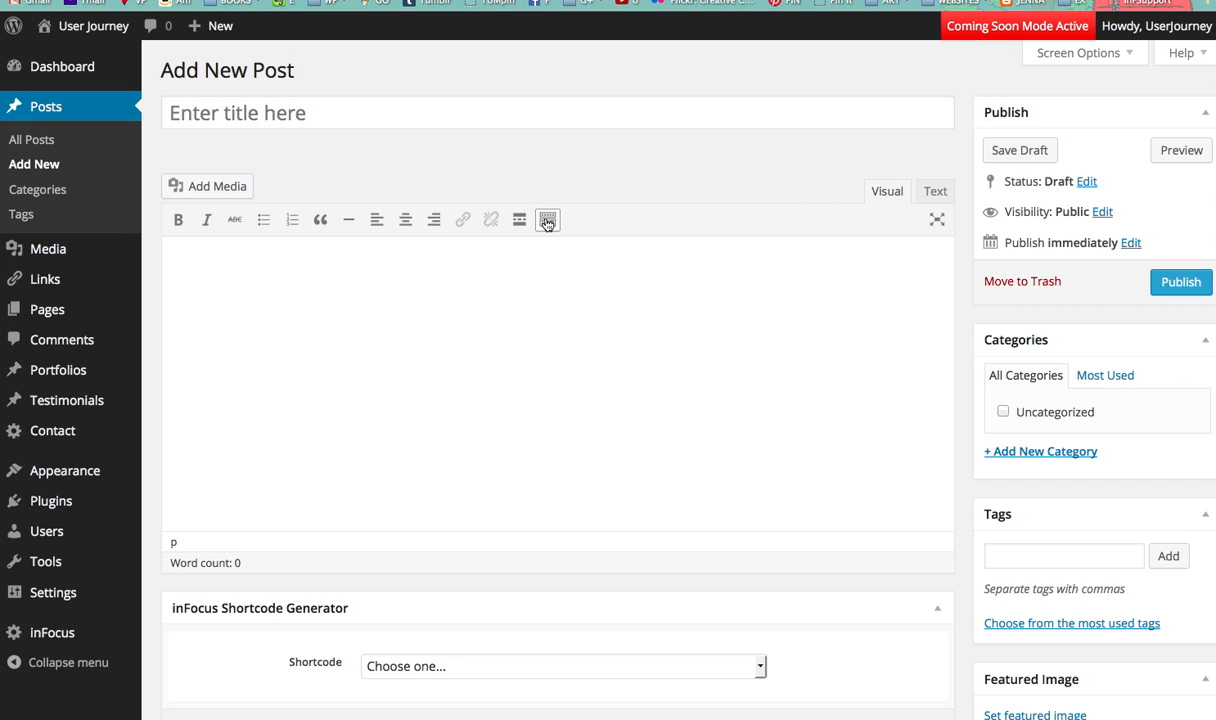
click(547, 221)
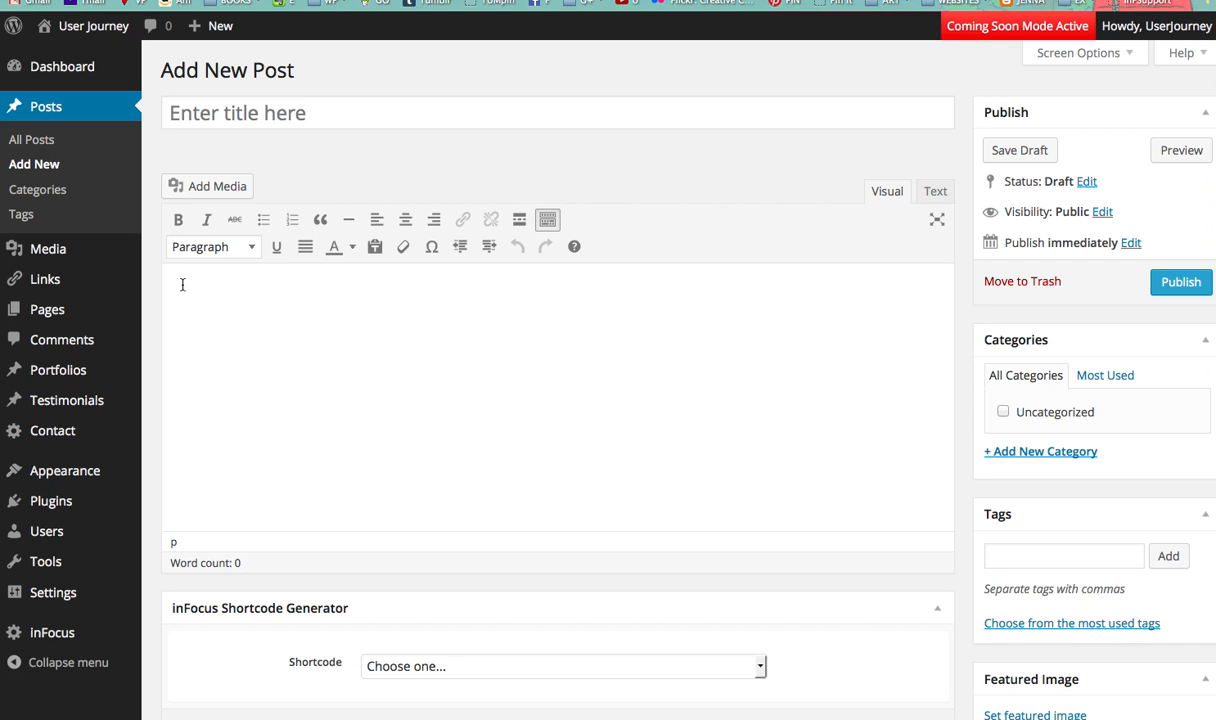
click(932, 193)
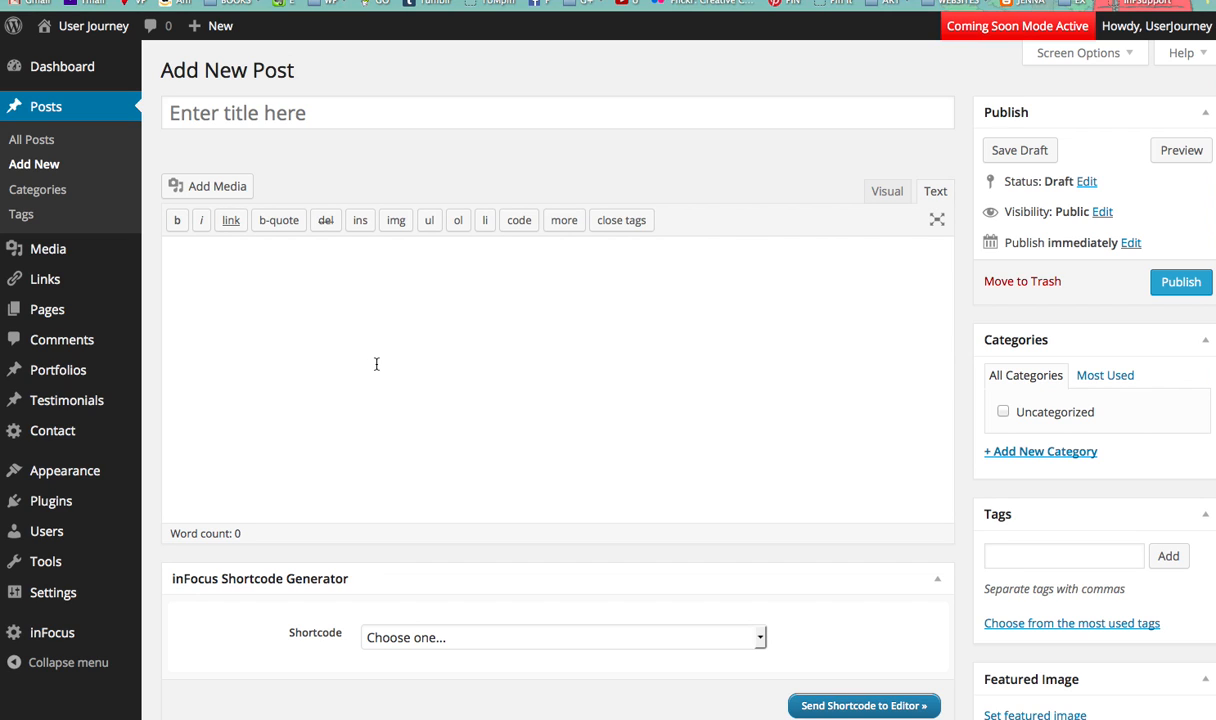
click(888, 196)
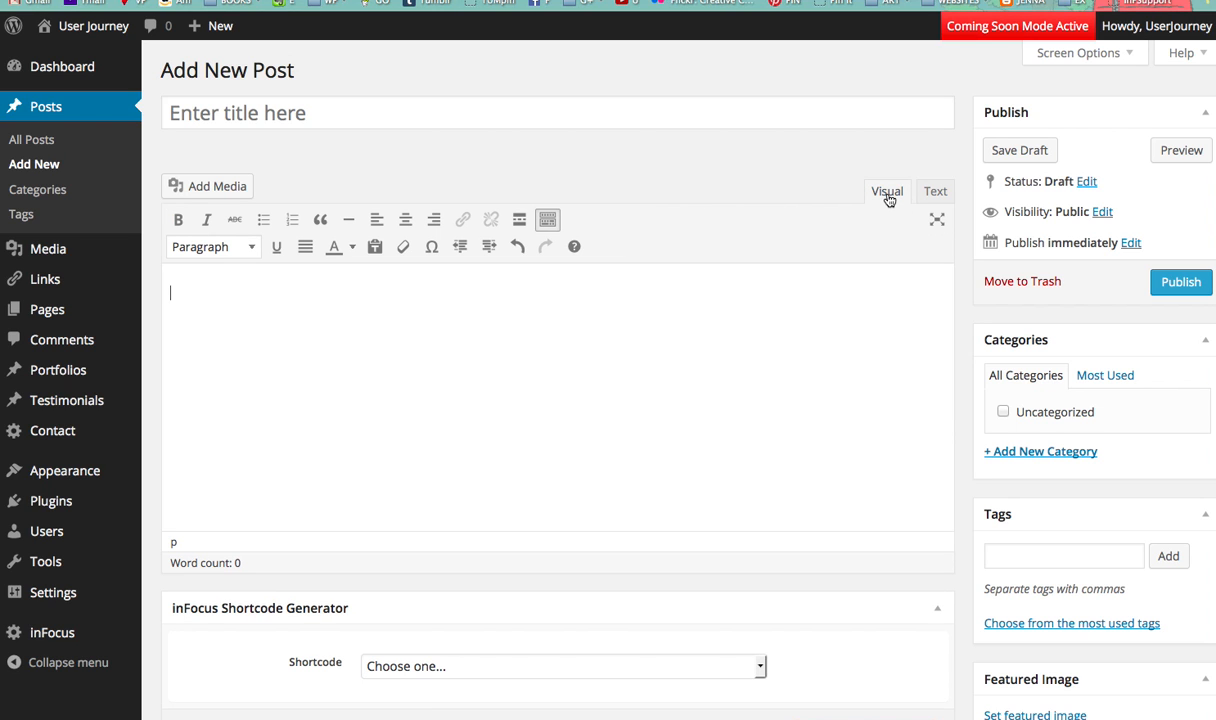
Set the post's layout in the inFocus General Post Options to the one with a right sidebar.
scroll(577, 401, down, 1)
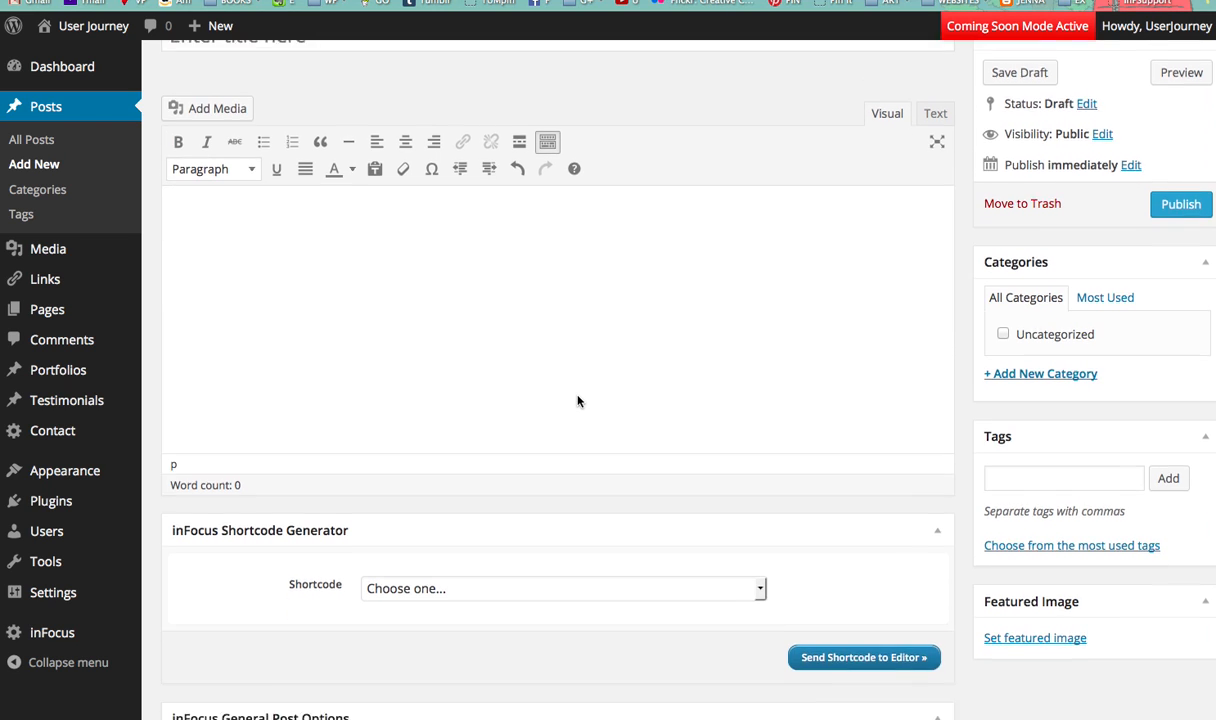
scroll(577, 401, down, 5)
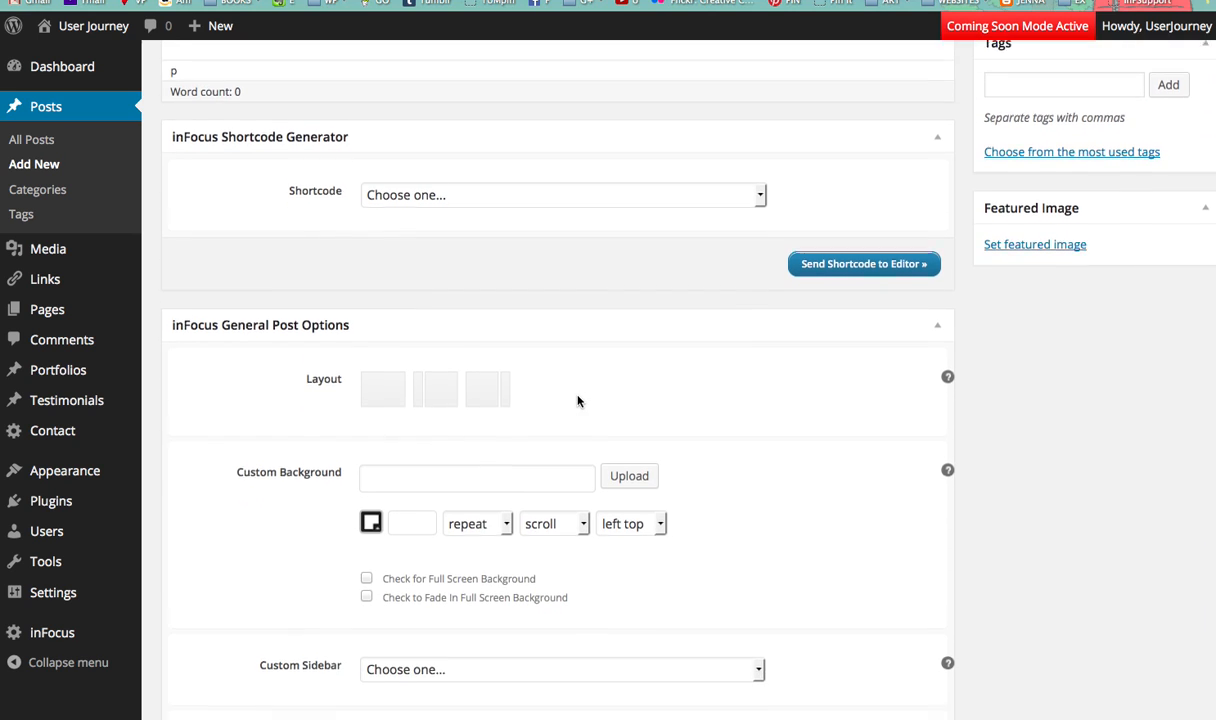
scroll(577, 401, down, 3)
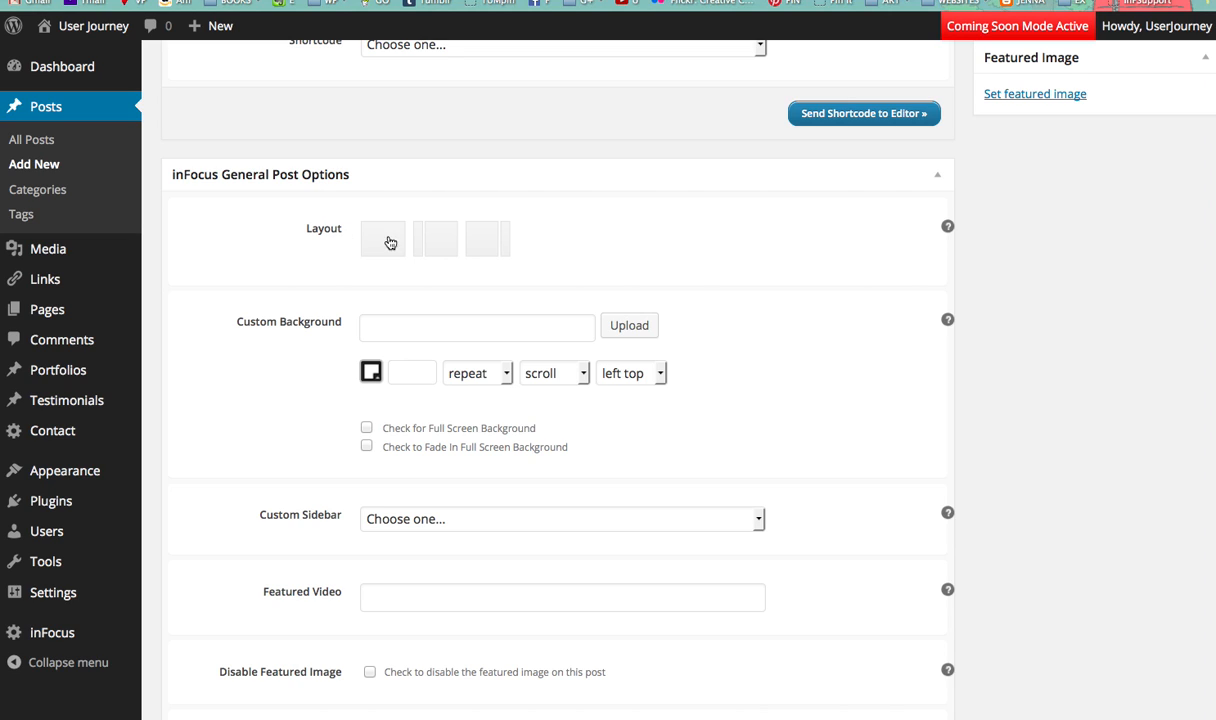
click(489, 245)
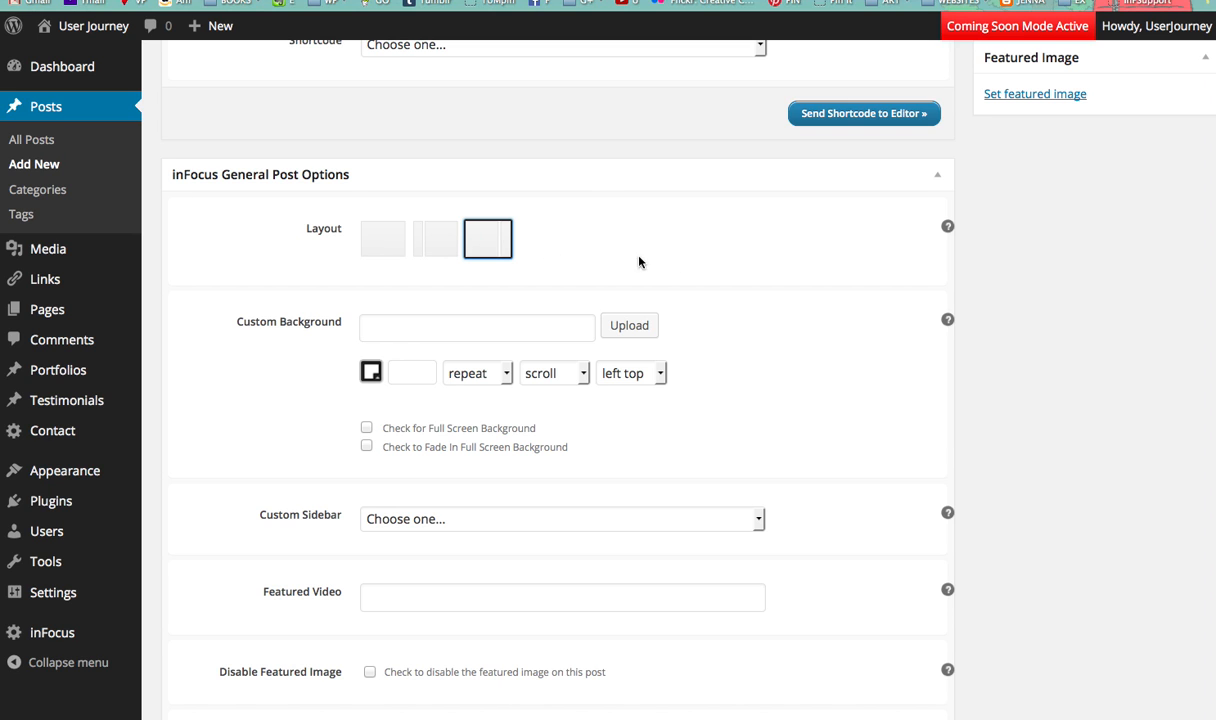
Title the post "Using the InFocus Template" with a lowercase "the".
scroll(695, 263, up, 5)
scroll(693, 266, up, 3)
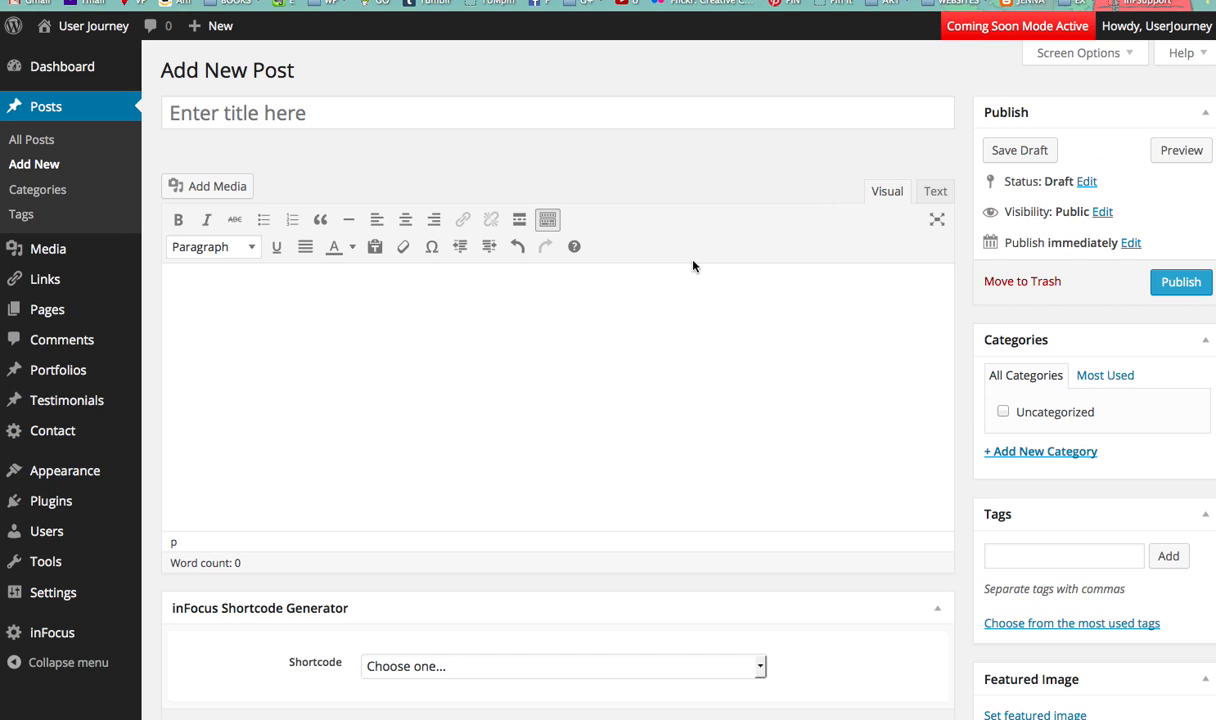
click(300, 106)
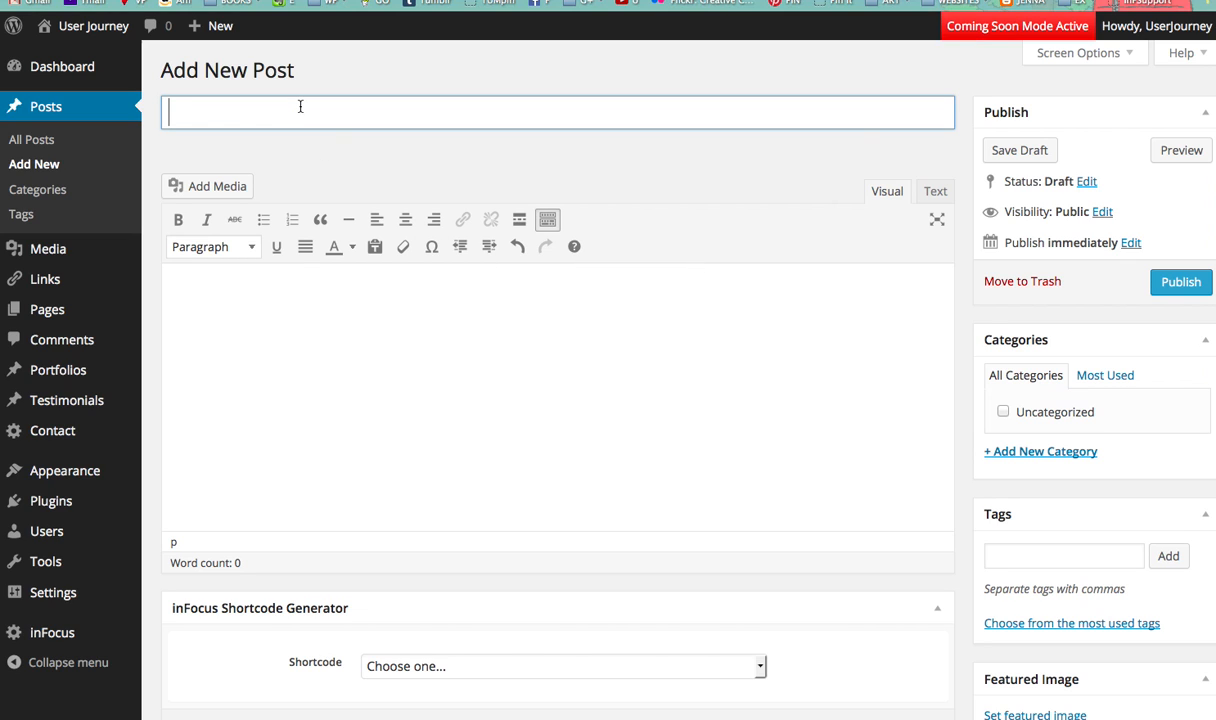
text(Using The InFocus Template)
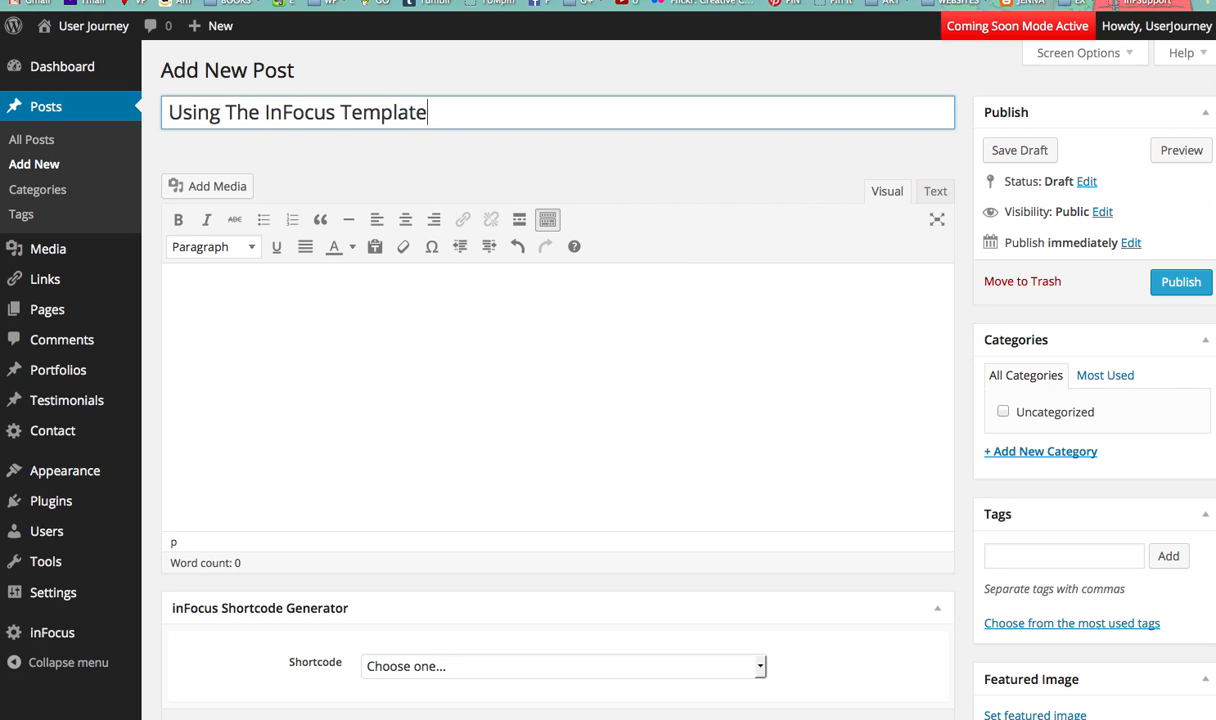
click(231, 110)
key(BackSpace)
text(t)
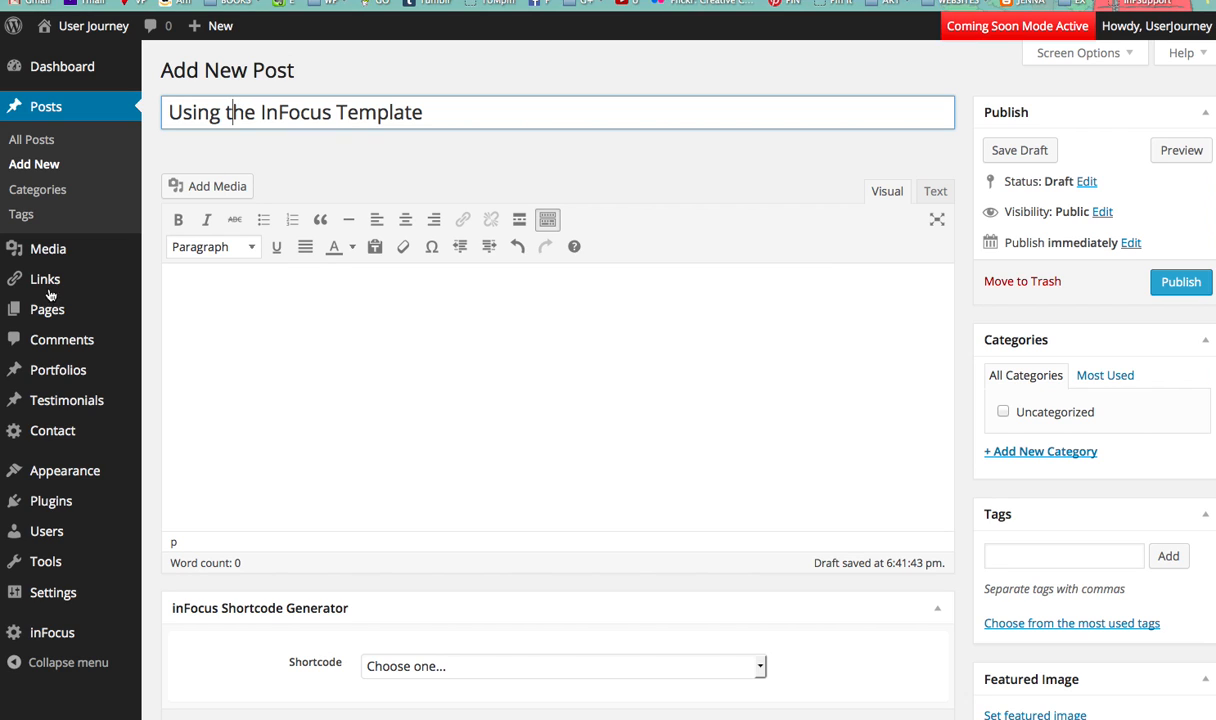
Copy the paragraph beginning "The User Journey website has been formatted using a template" from the text document into the post body.
click(183, 280)
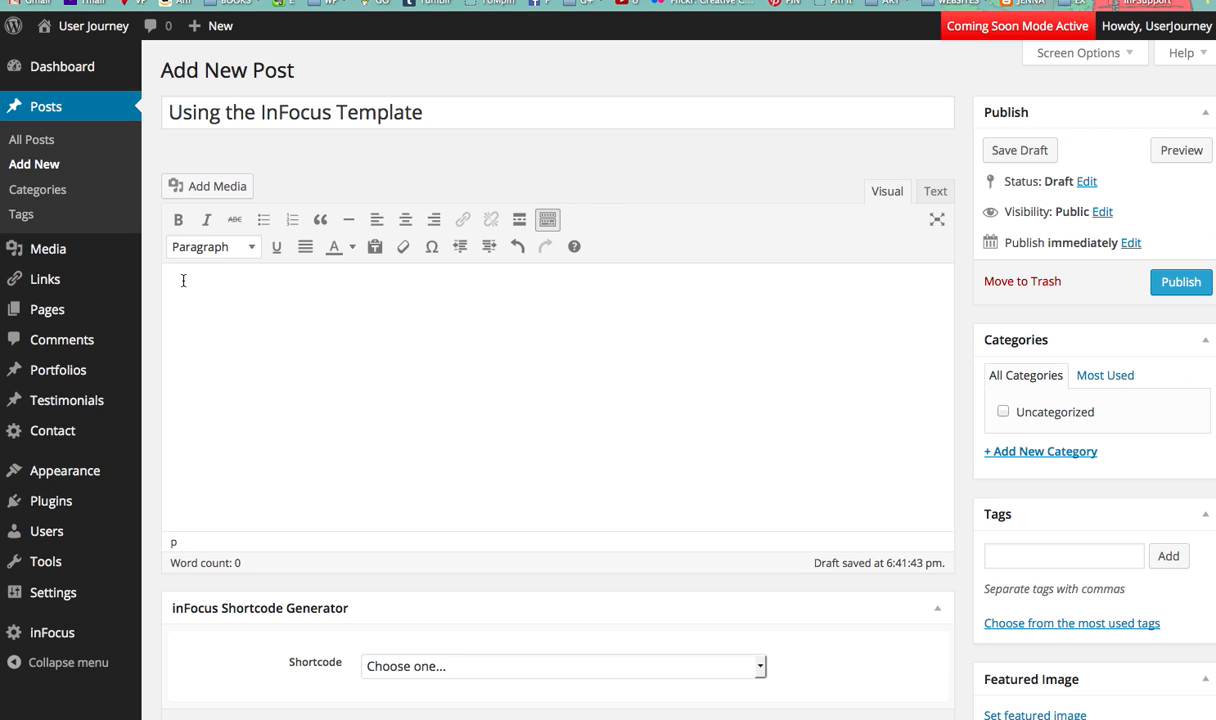
click(1, 338)
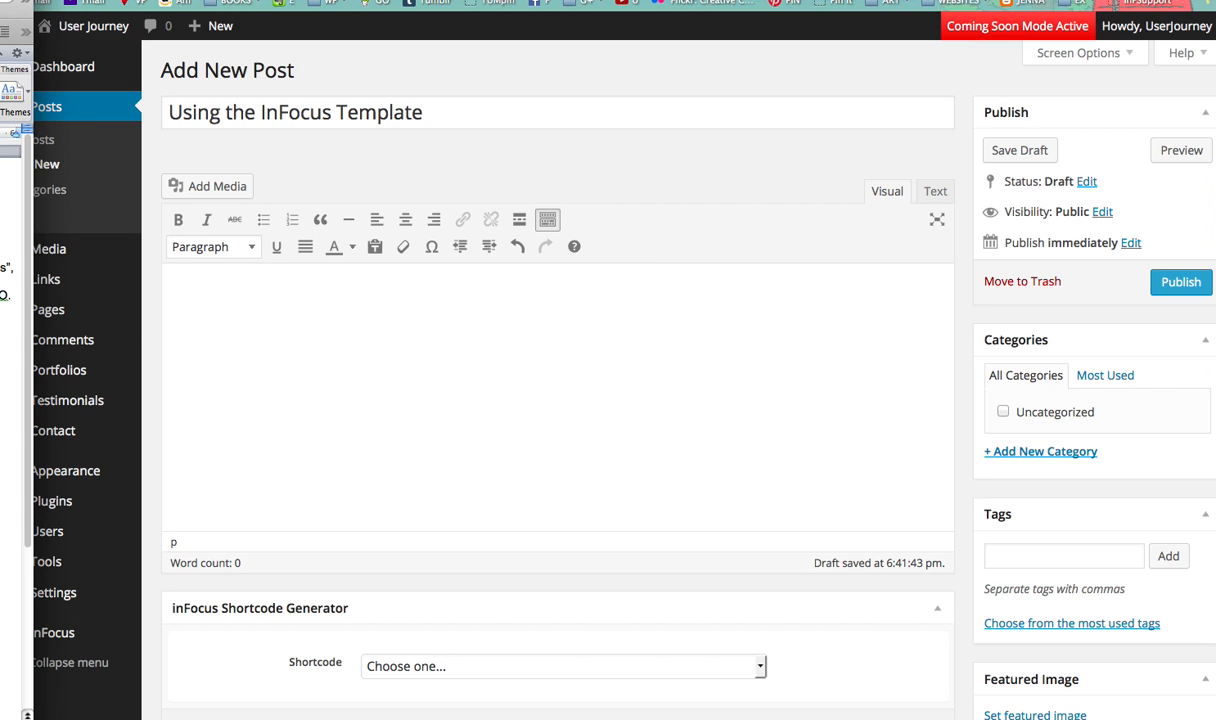
drag(1, 300, 1, 254)
click(180, 293)
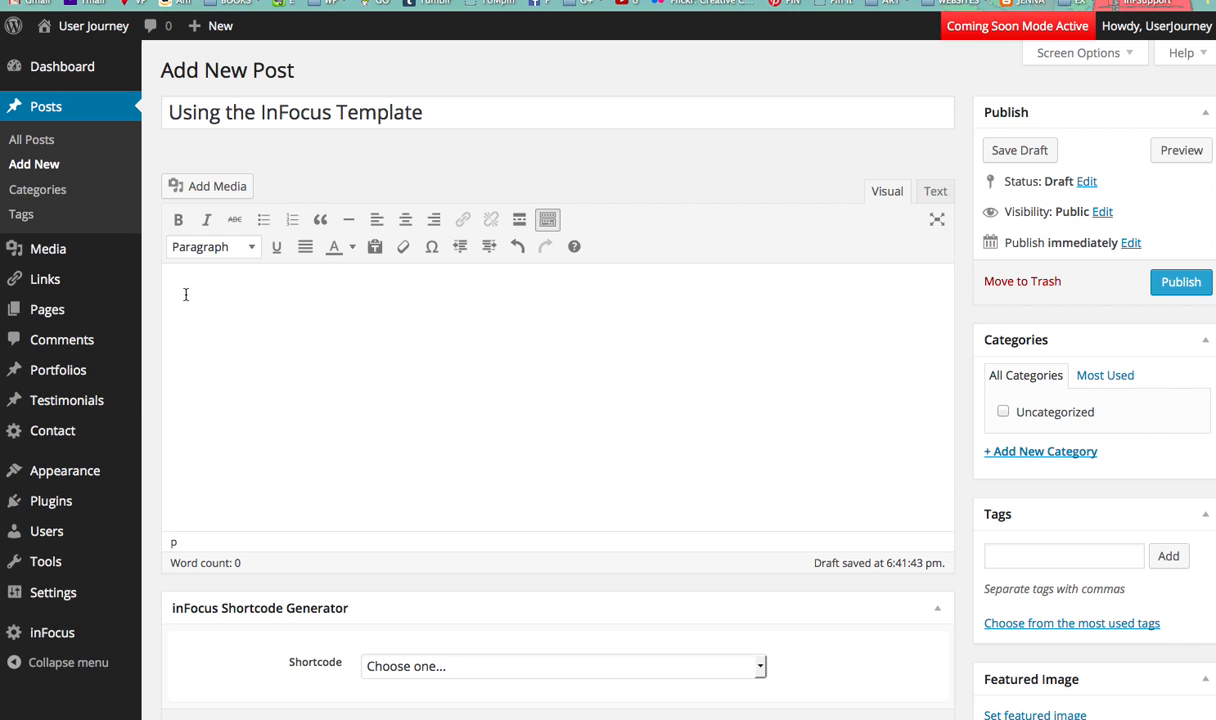
text(The User Journey website has been formatted using a template called "InFocus", and is used as a display website to show users how to manage their own websites or blogs. User Journey was created by Chelini & Oeffling, Inc., or C&O. Visit our home site for more information about our graphic design company. Contact us for more information.)
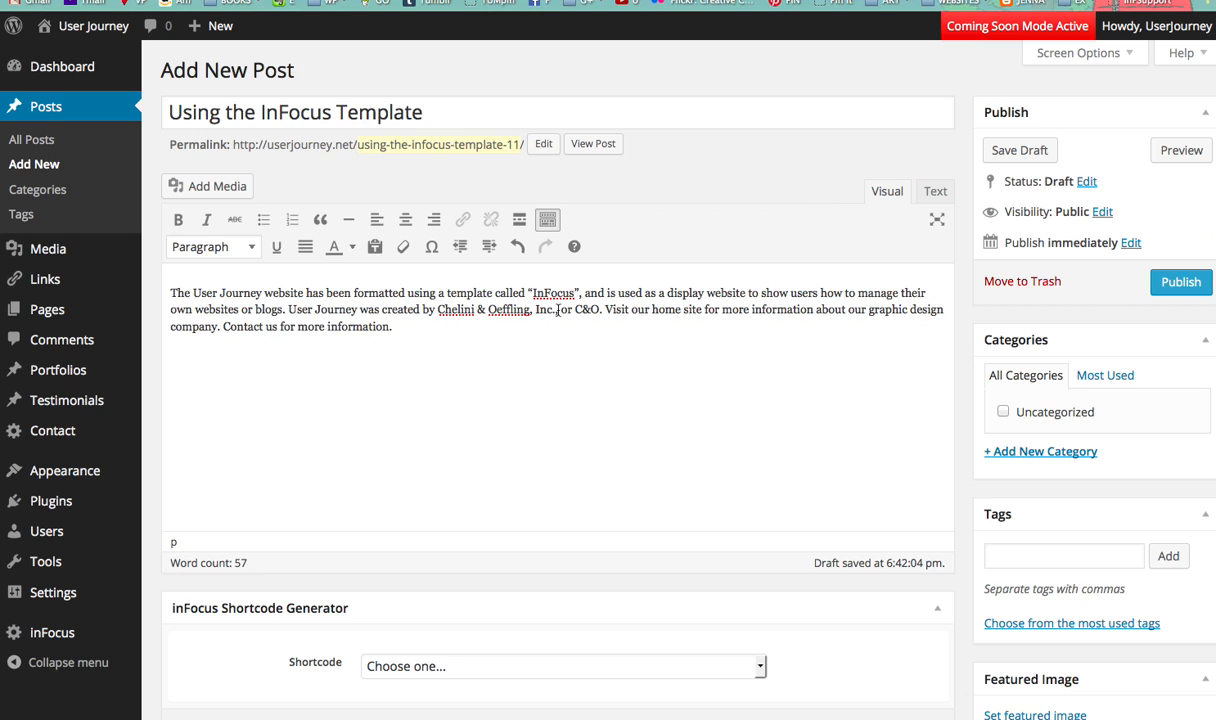
drag(558, 311, 440, 310)
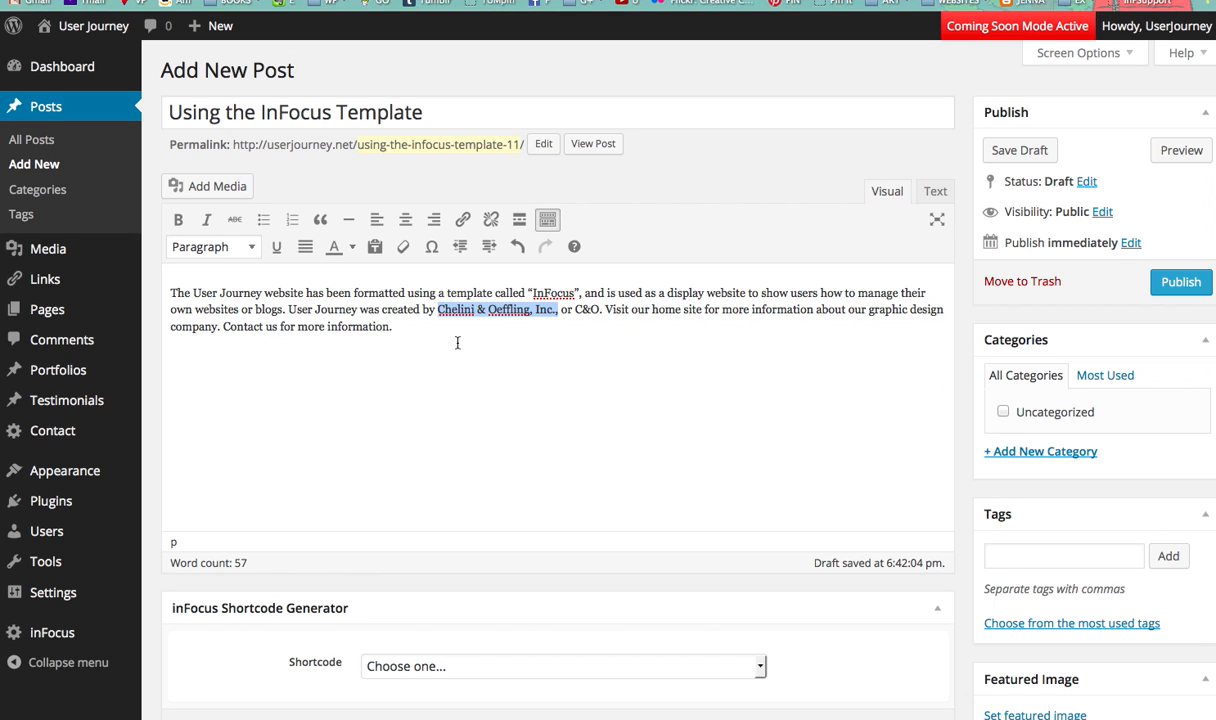
click(462, 222)
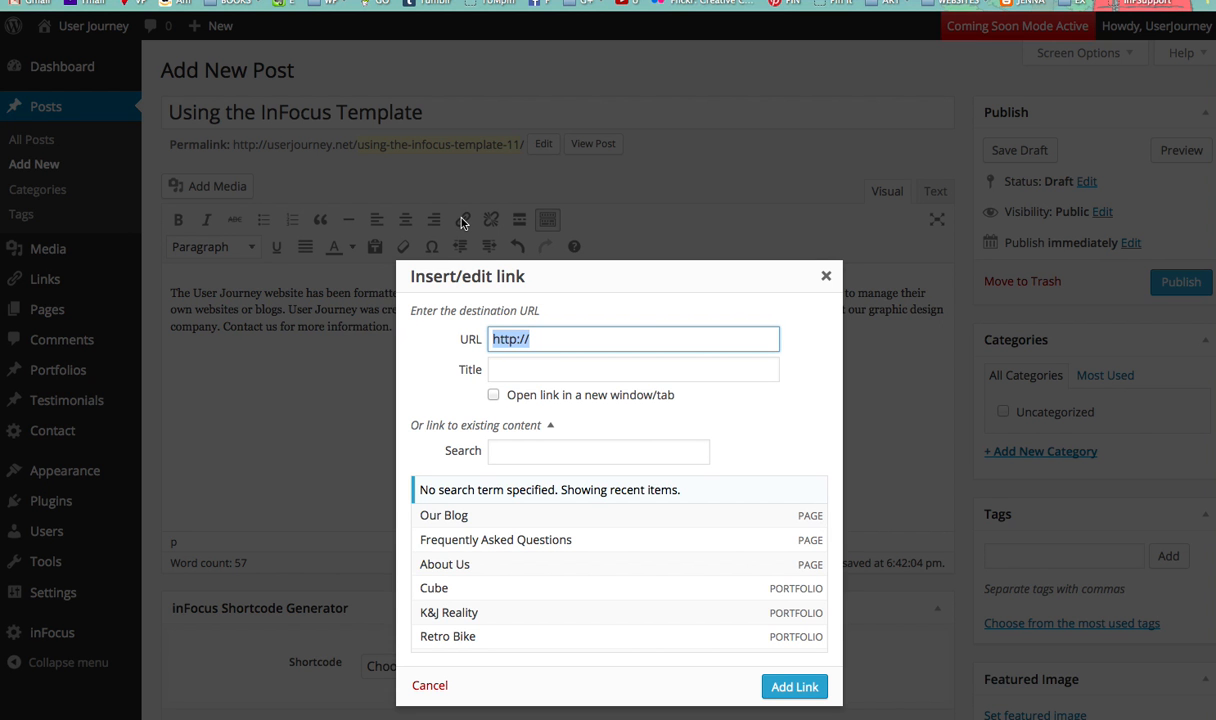
click(2, 322)
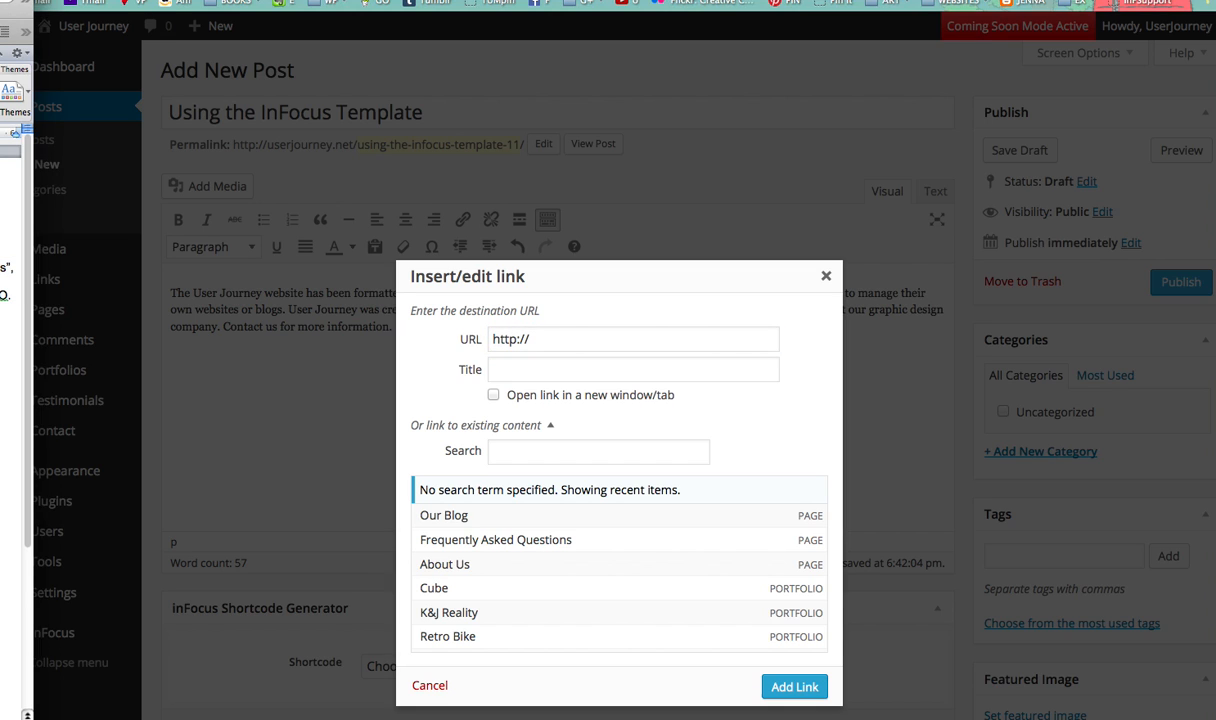
click(575, 337)
text(http://co-designstudio.com/)
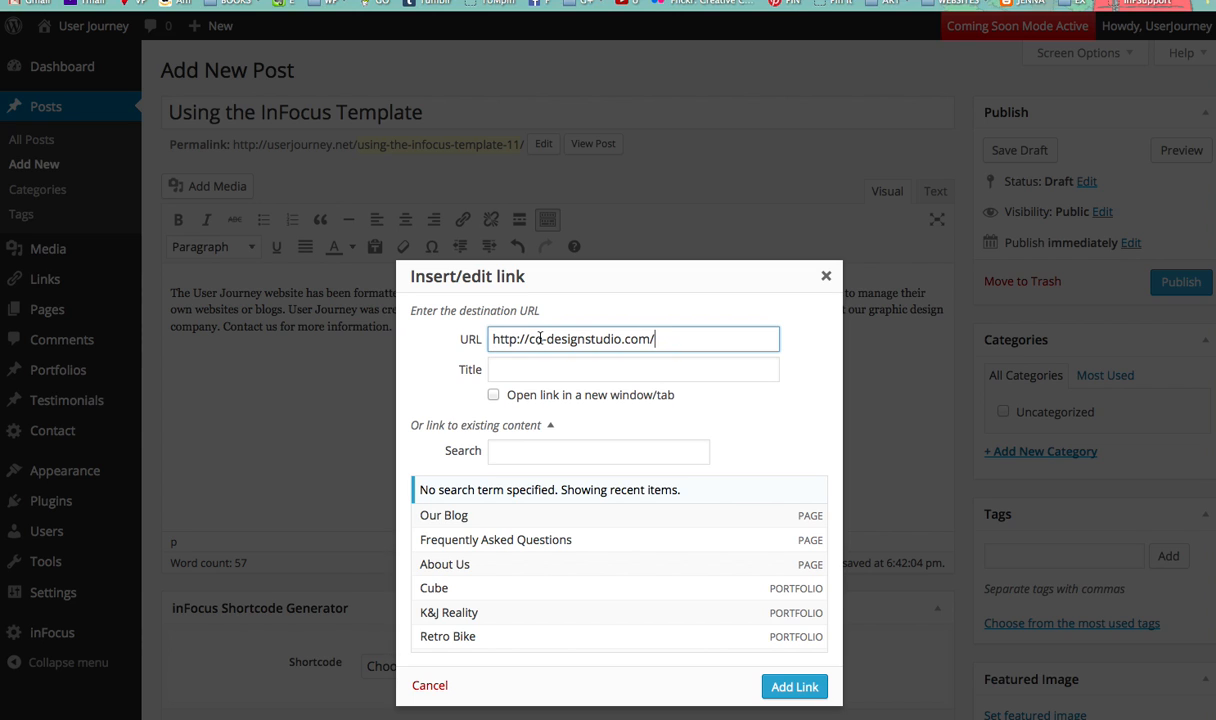
click(498, 372)
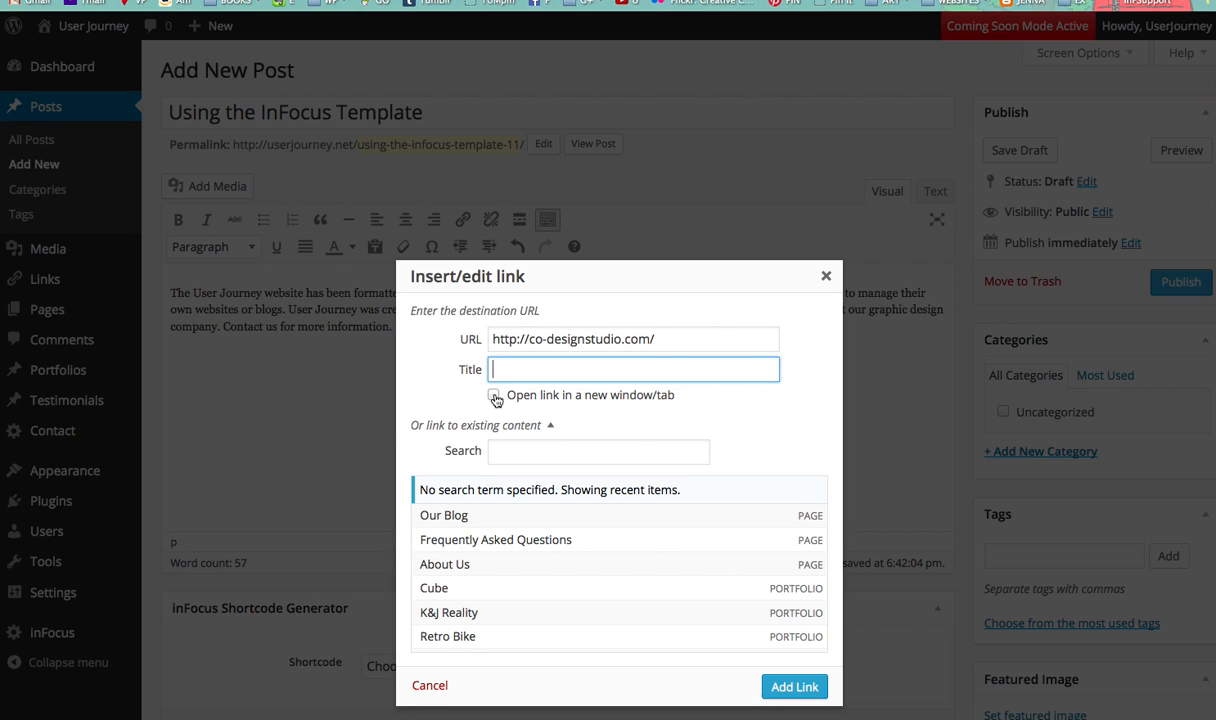
click(494, 396)
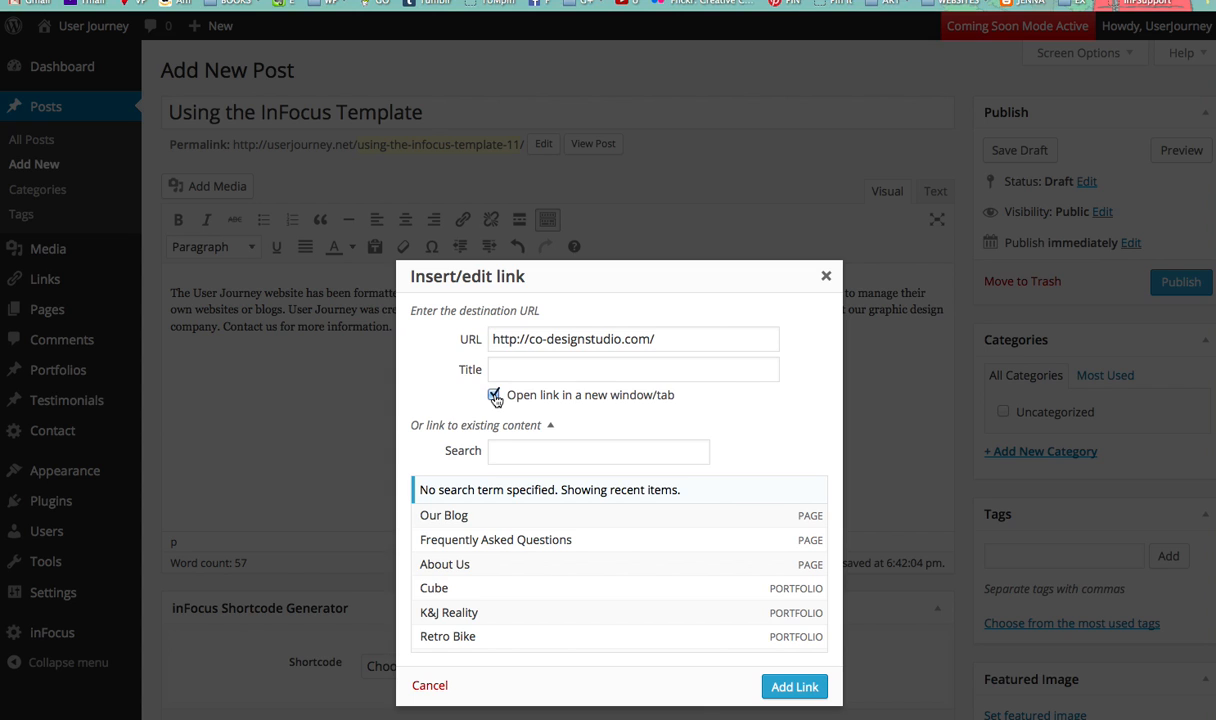
click(793, 687)
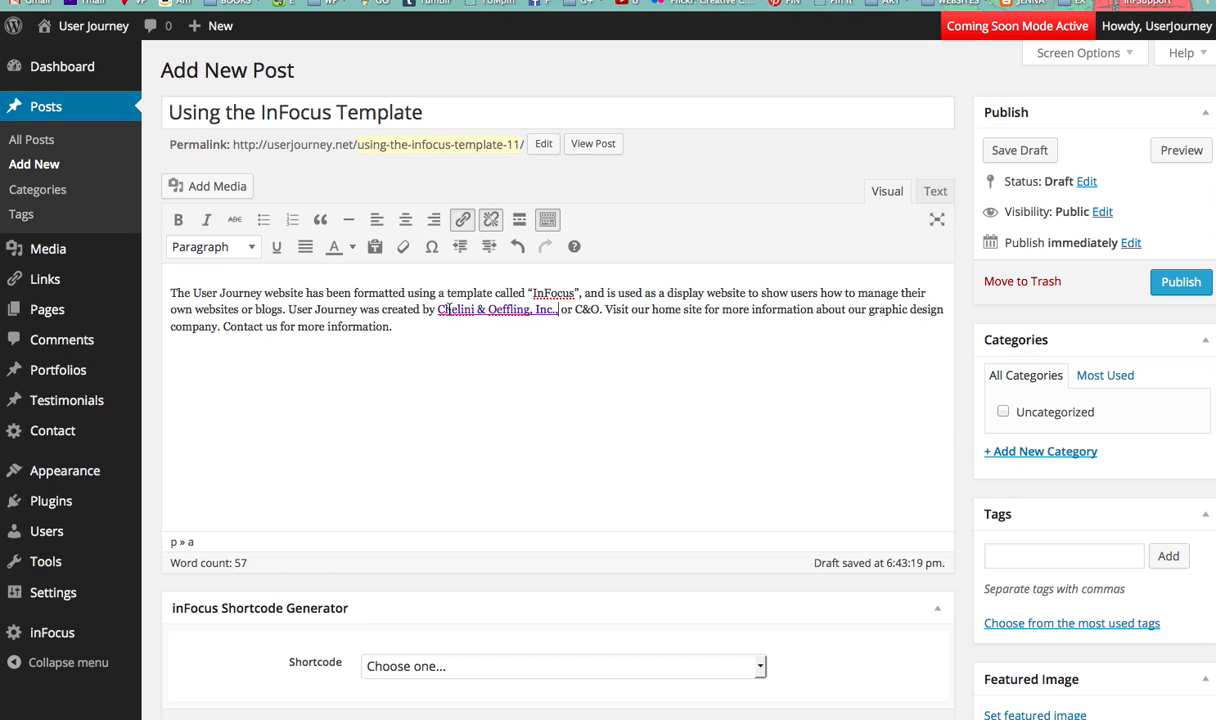
Link "Contact us" in the post body to the site's existing About Us page.
drag(277, 327, 223, 328)
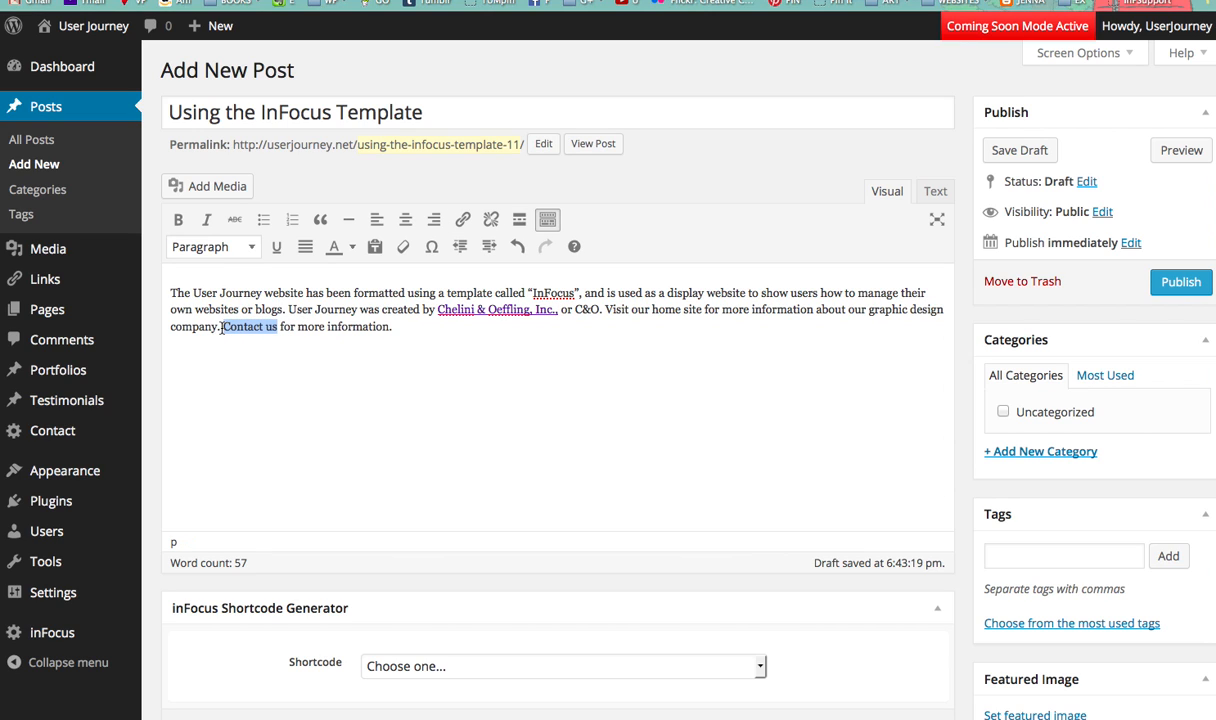
click(464, 223)
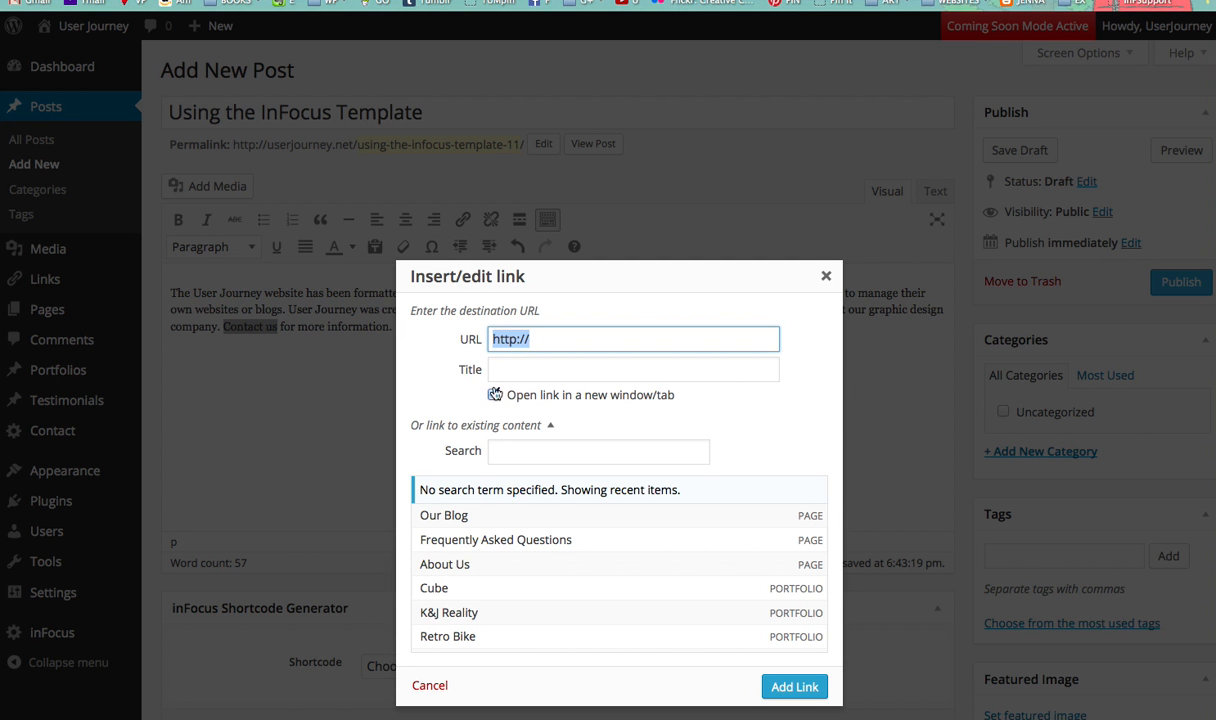
click(550, 430)
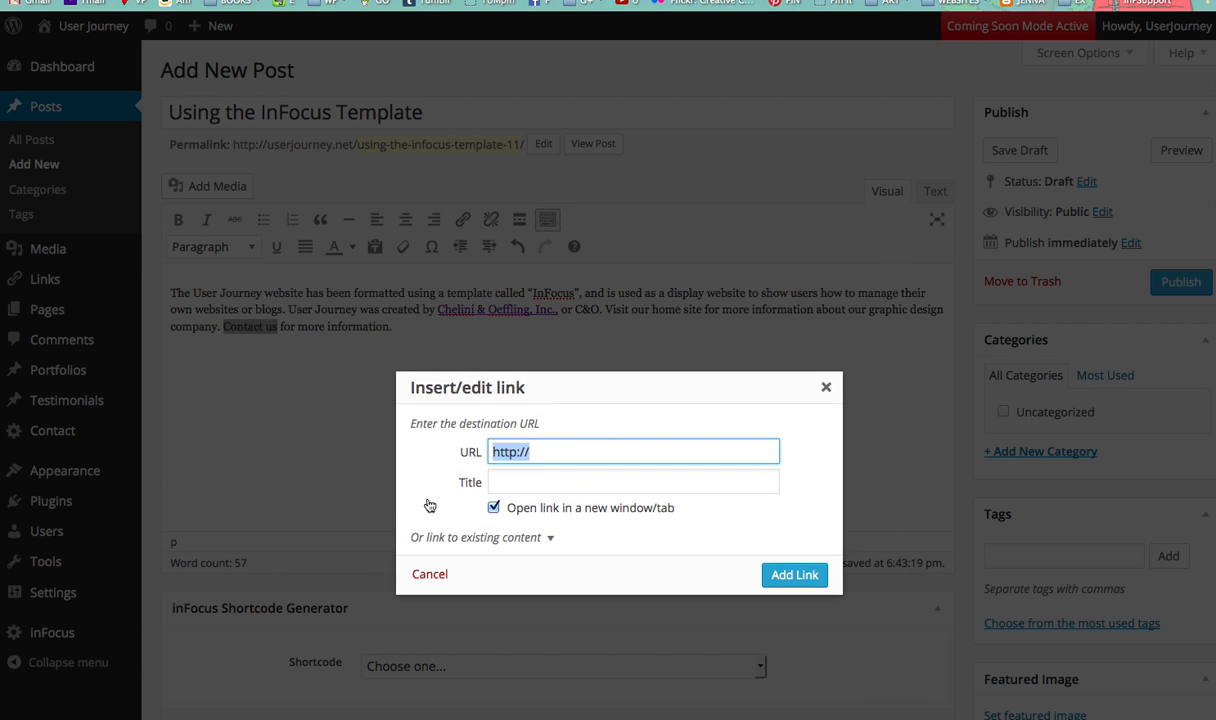
click(552, 539)
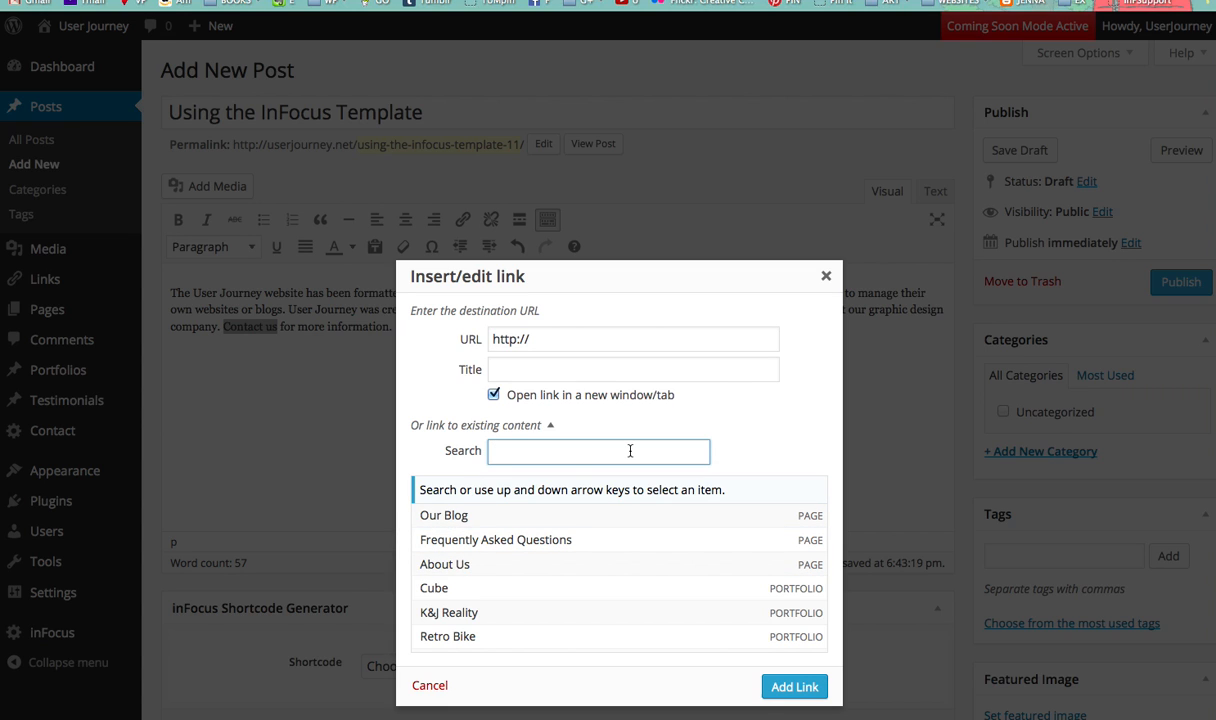
click(446, 566)
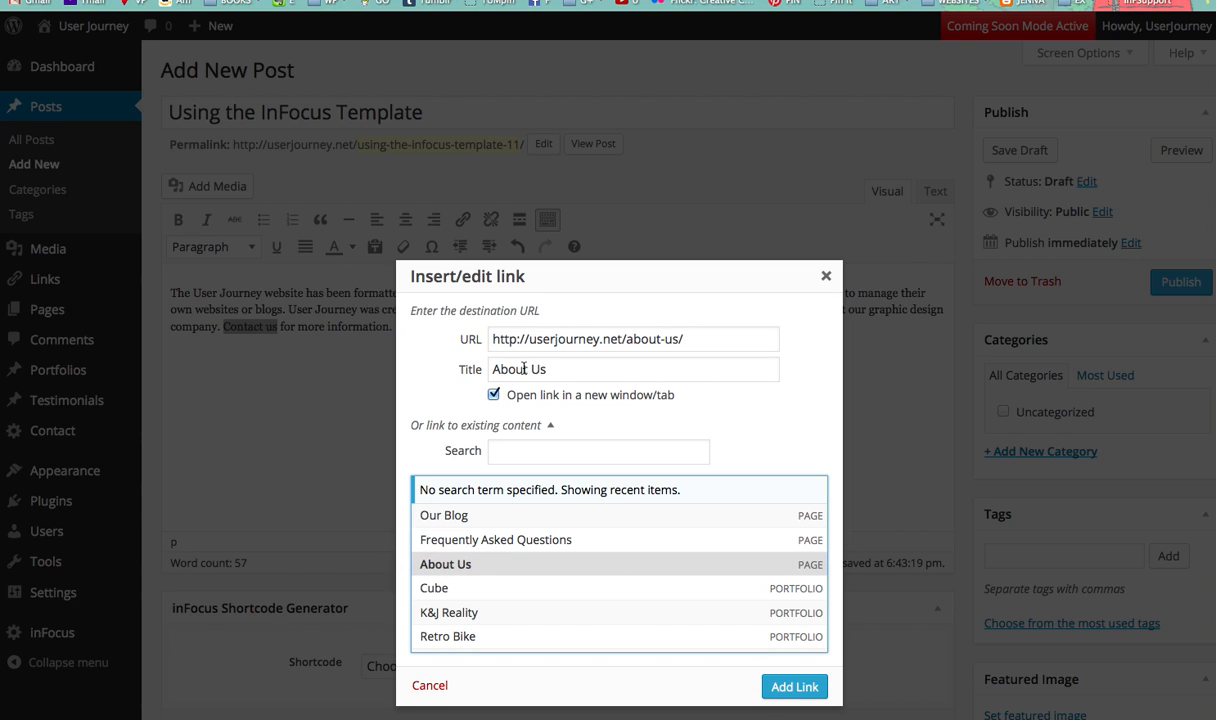
click(794, 687)
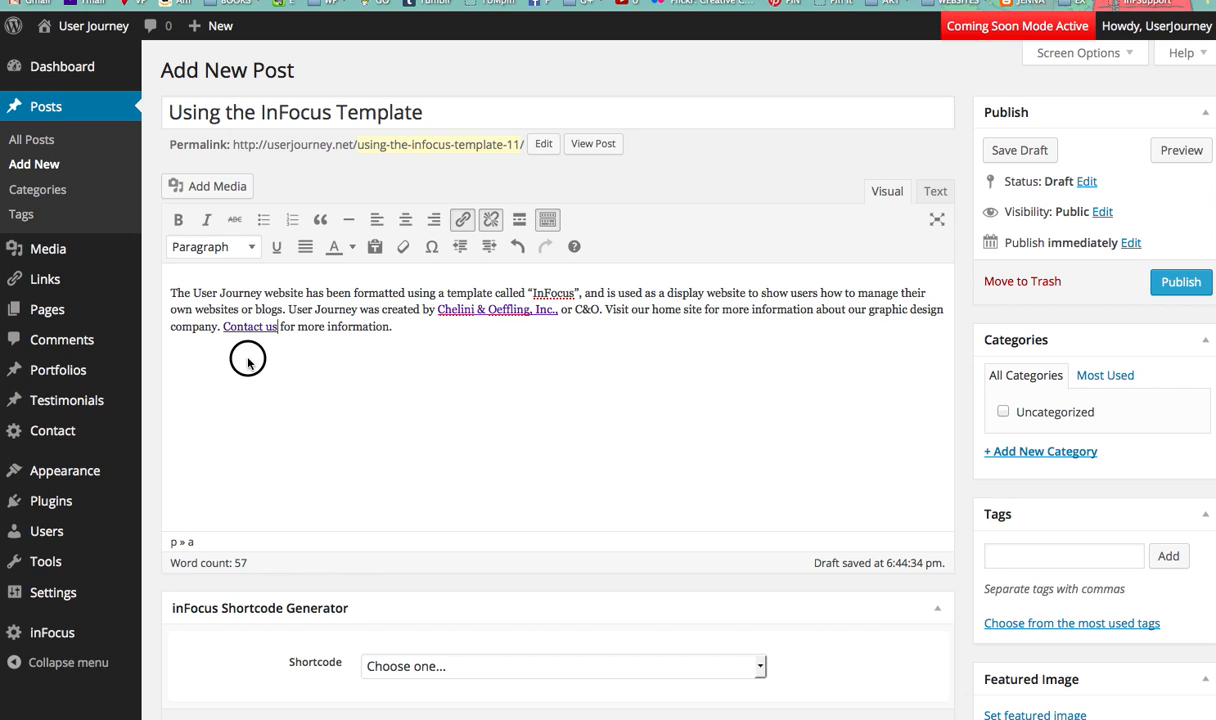
click(248, 363)
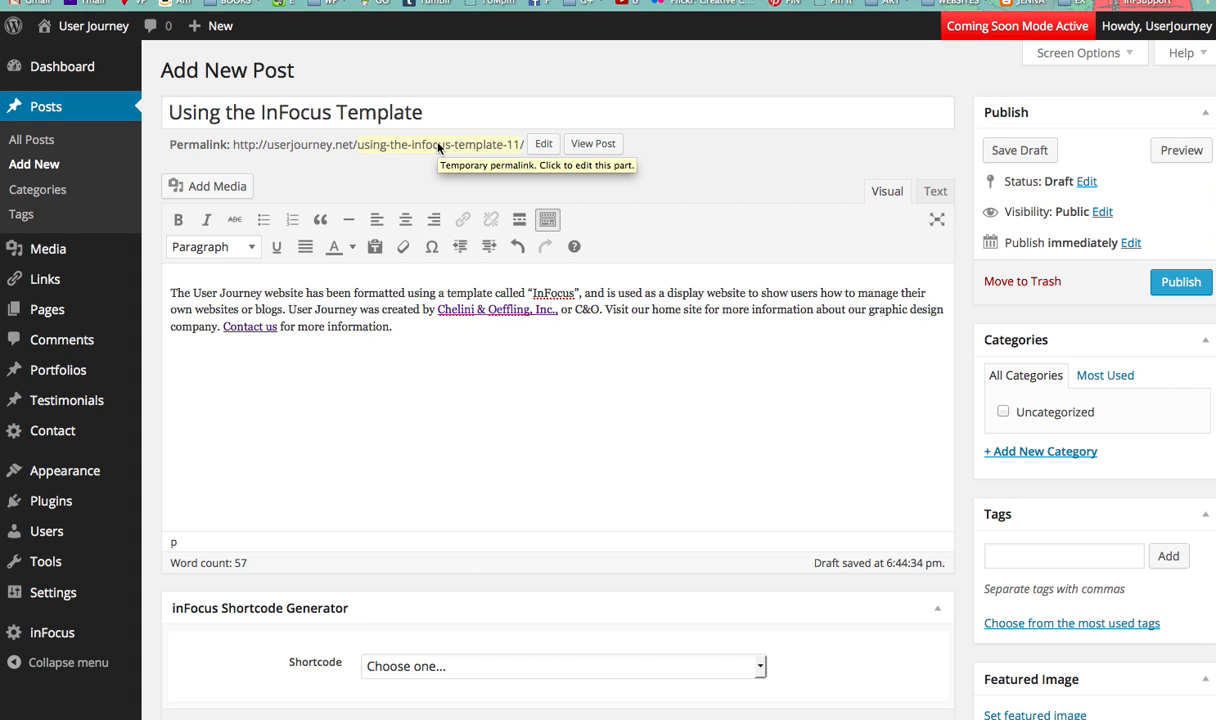
Remove "the" from the post's permalink slug, entering it as "using infocus-template-11".
click(543, 144)
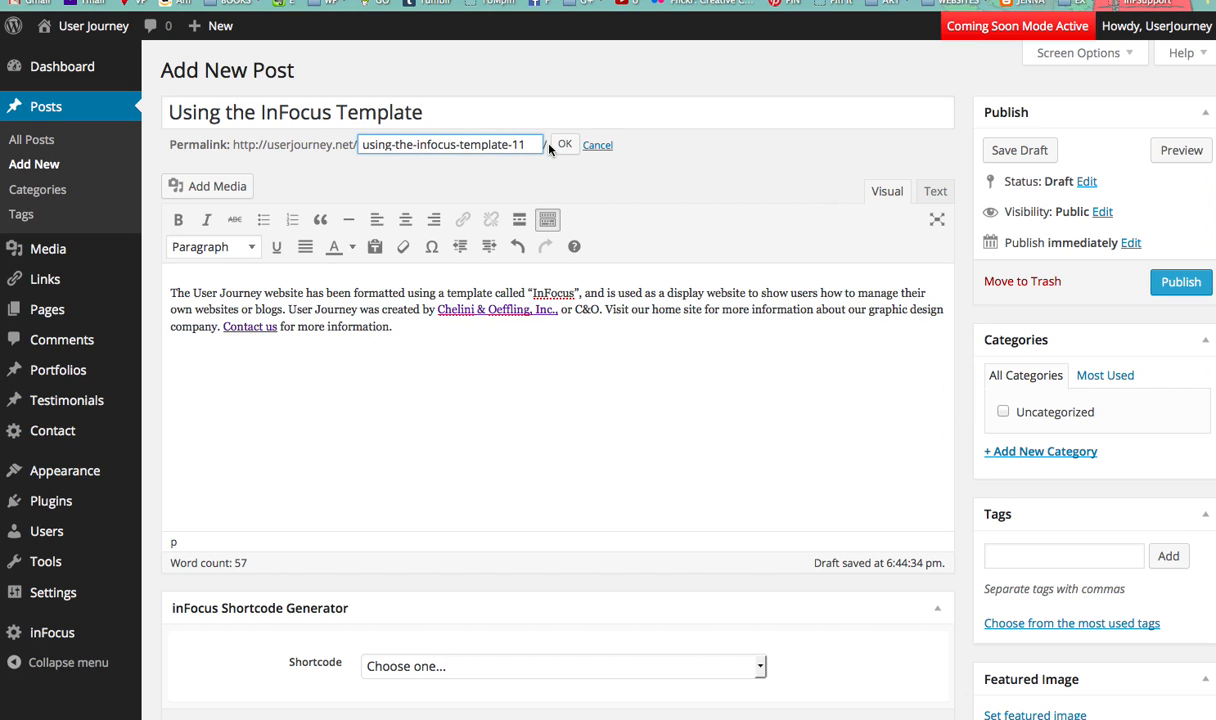
click(410, 143)
drag(410, 143, 394, 144)
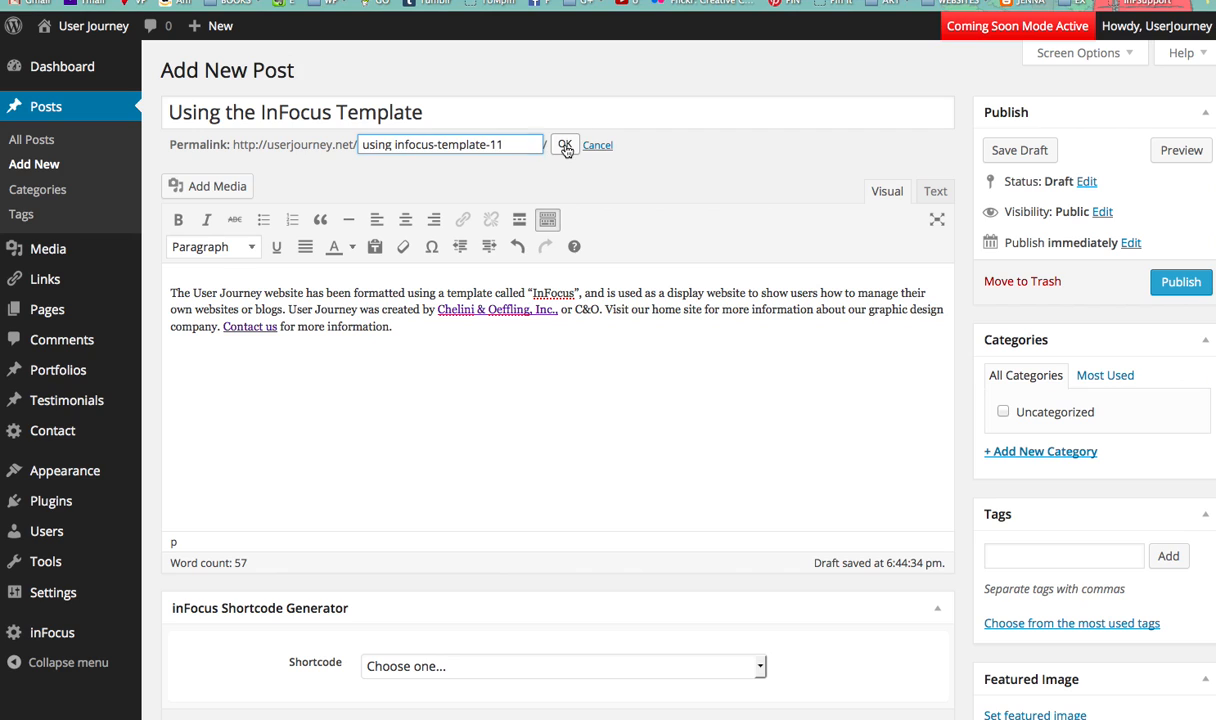
click(565, 146)
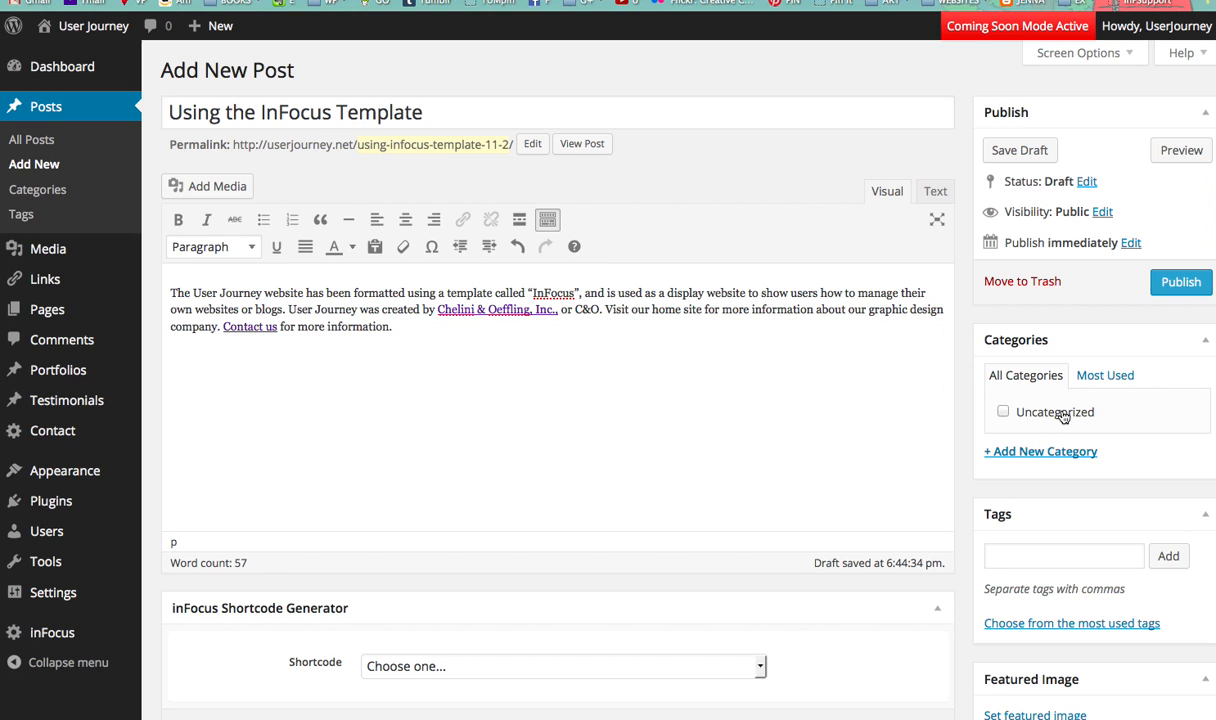
Create a category named "HTML hints" and assign the post to both HTML hints and Uncategorized.
click(1009, 456)
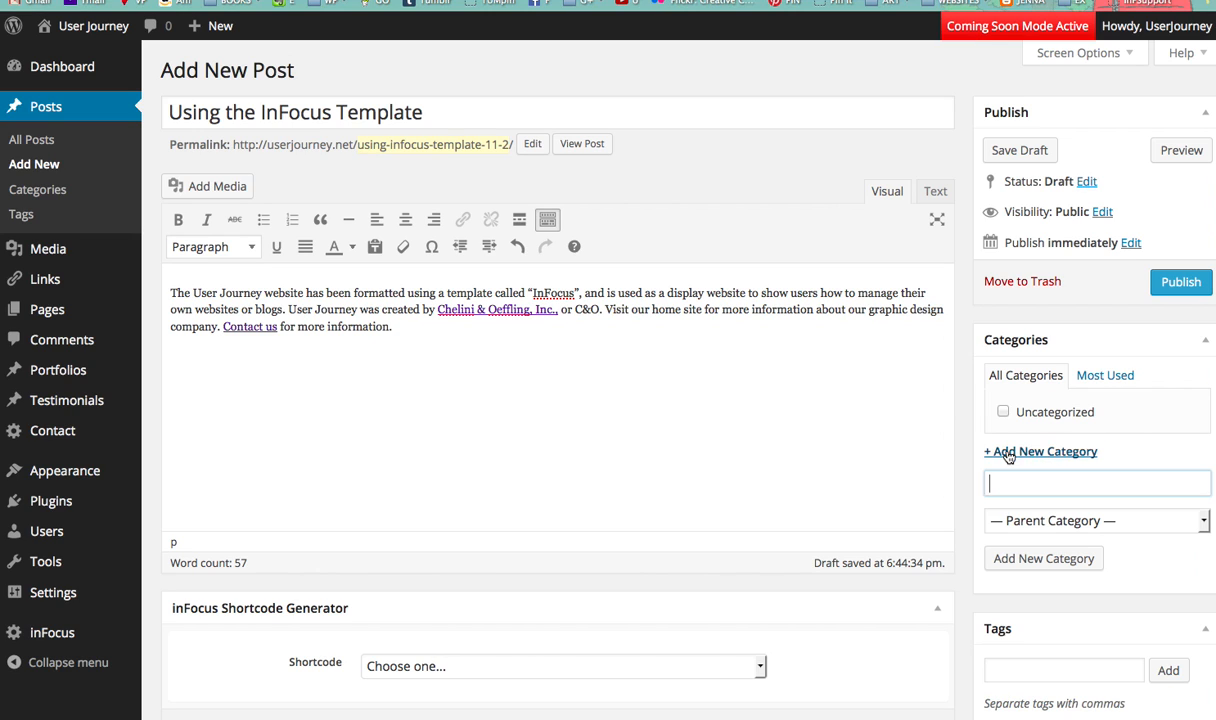
text(HTML)
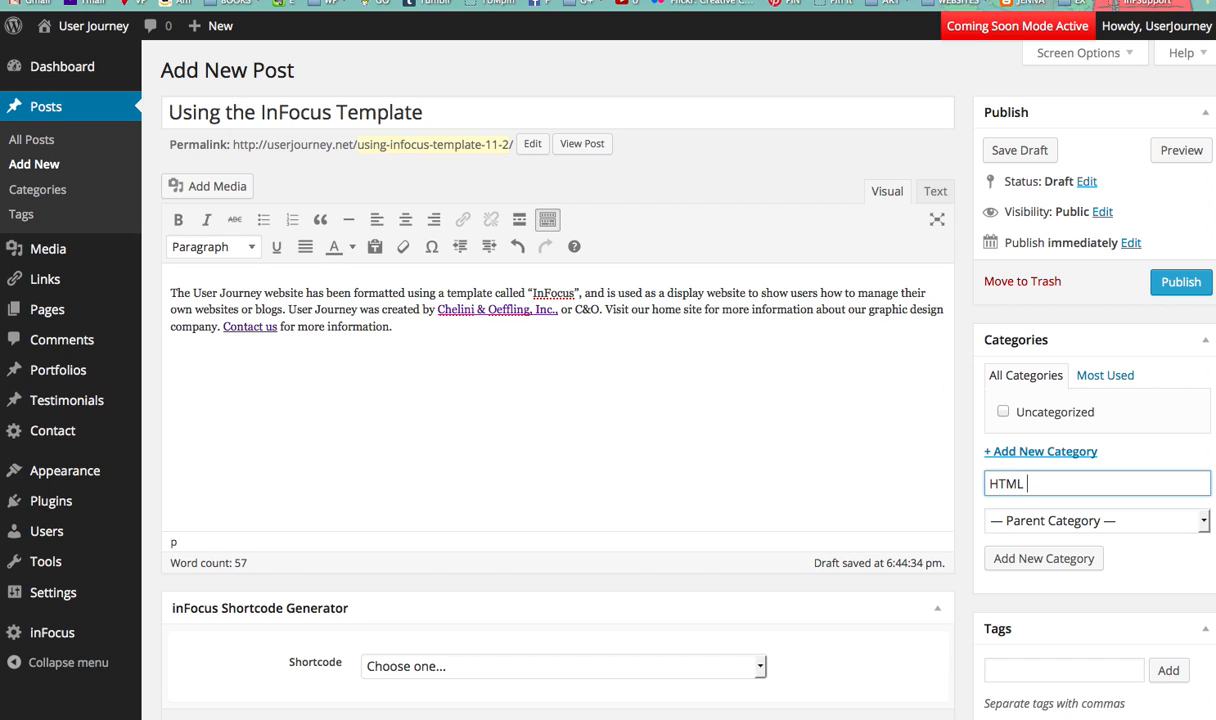
text( hints)
click(1034, 559)
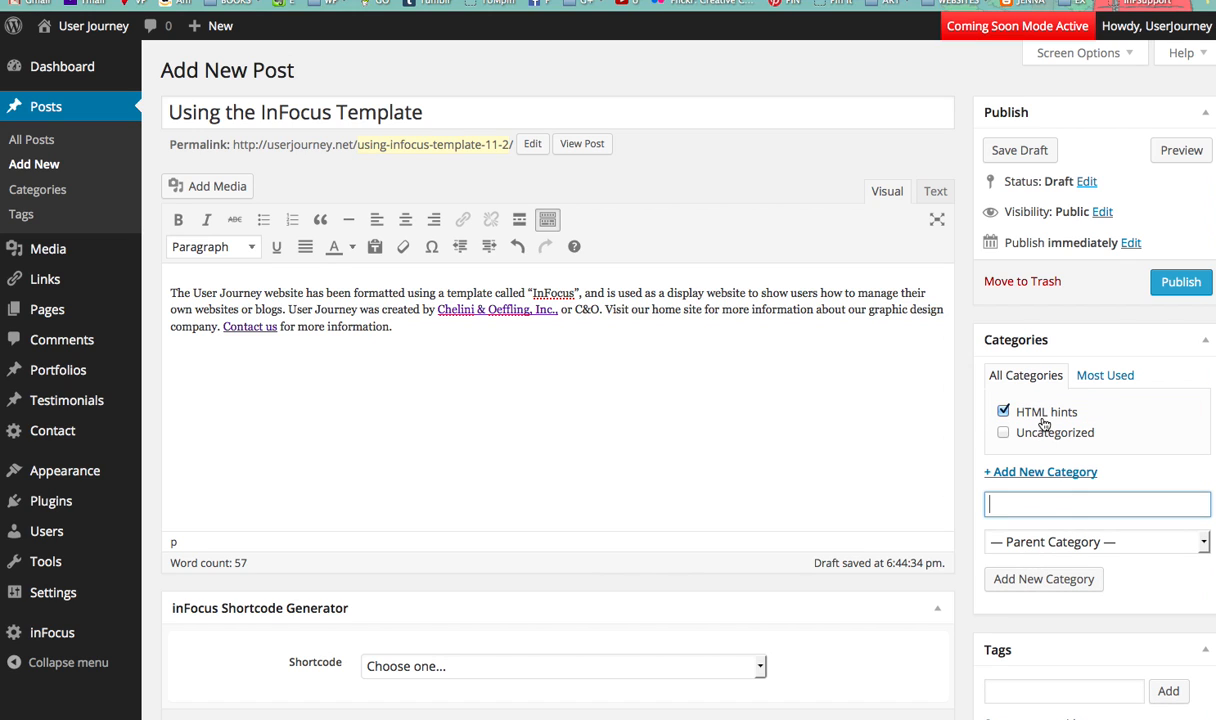
click(1004, 414)
click(1004, 414)
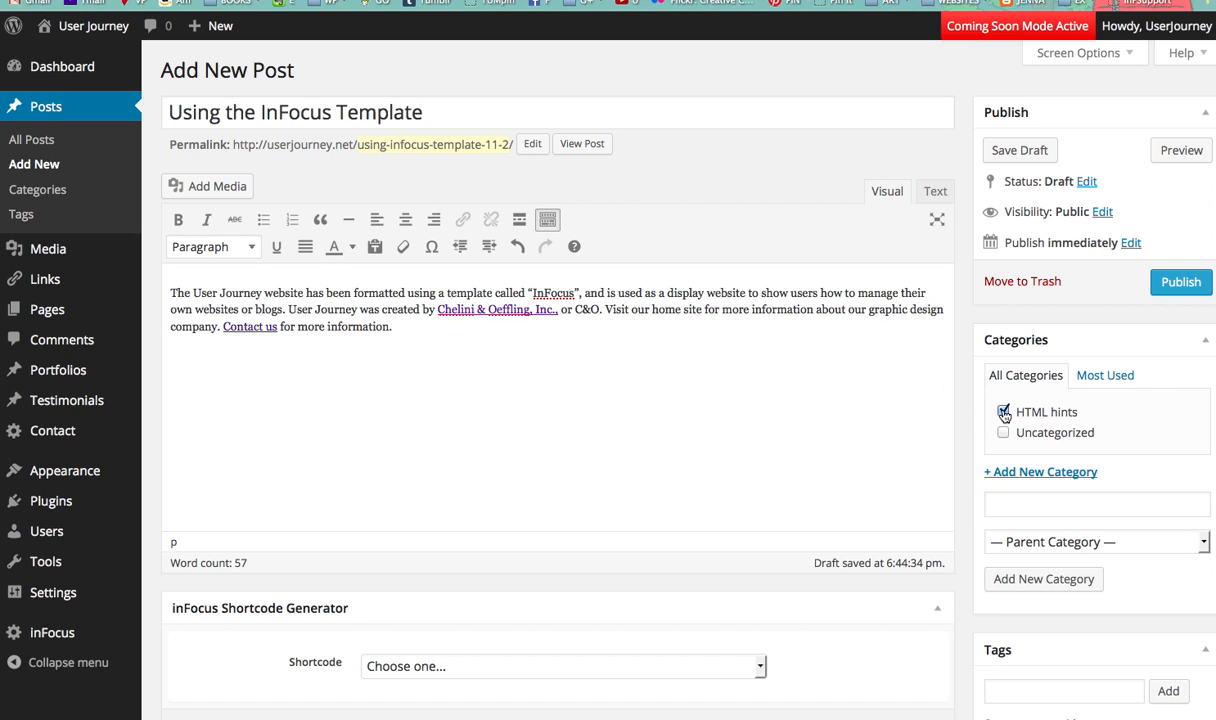
click(1004, 434)
Stay on the post being edited and save it as a draft.
click(33, 192)
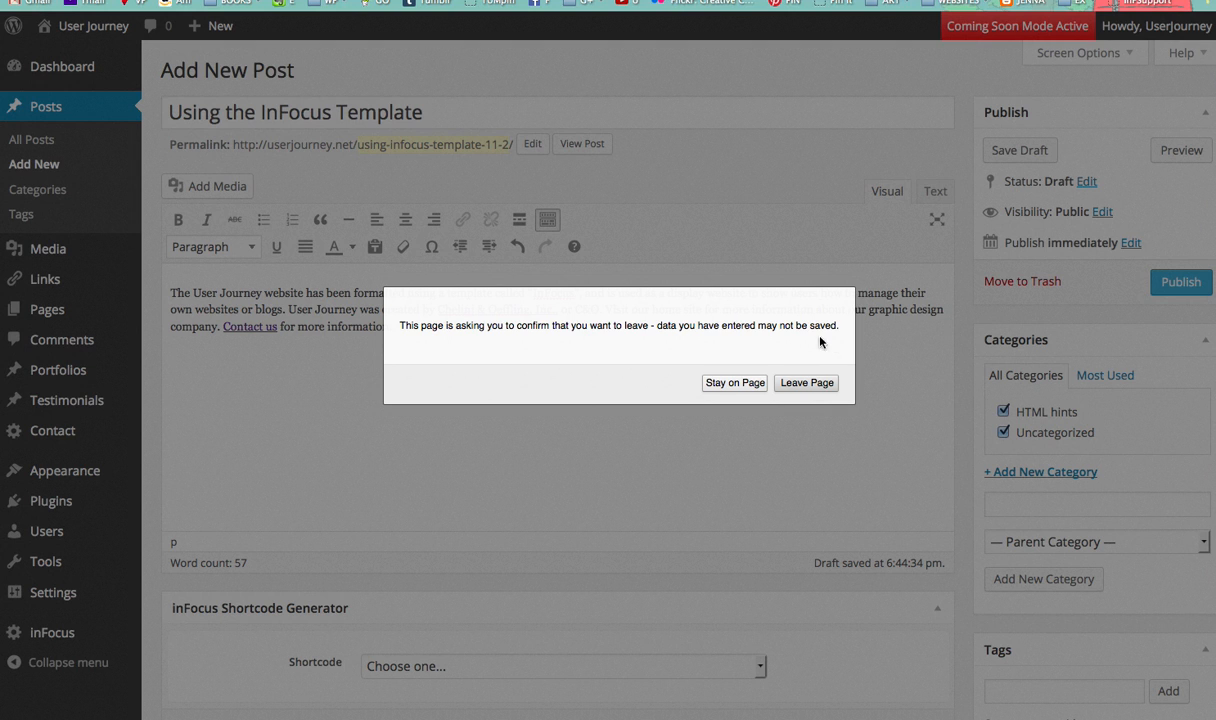
click(735, 384)
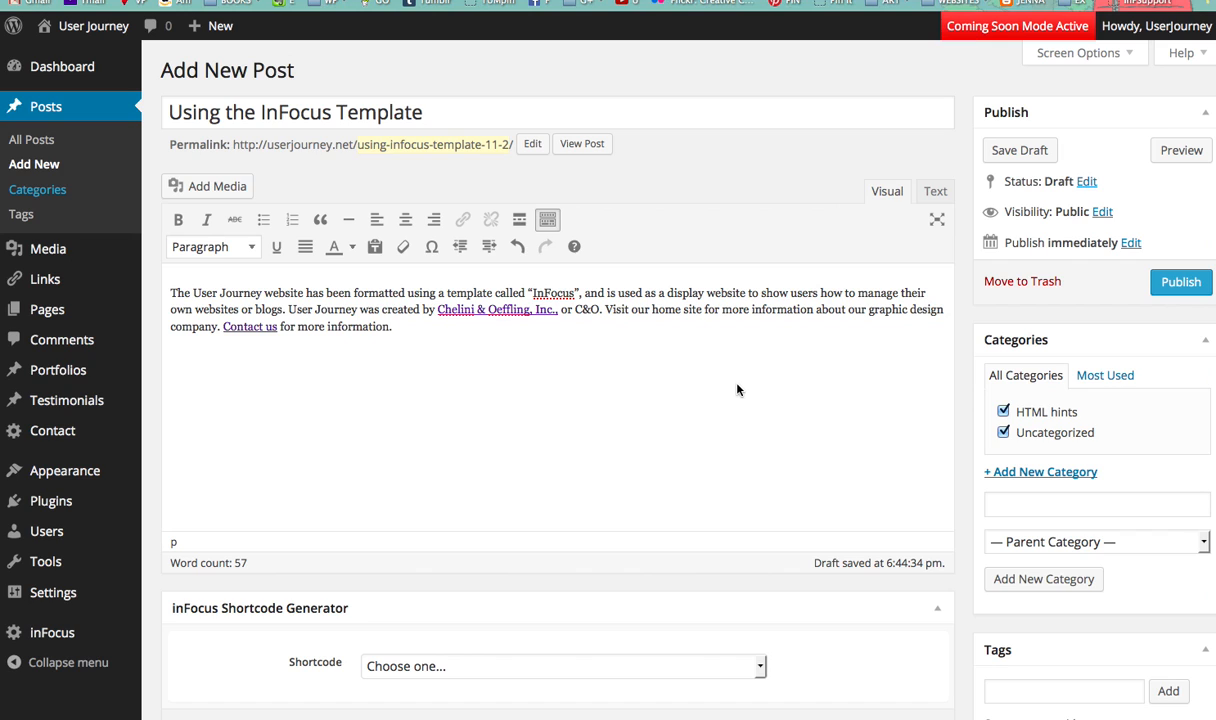
click(1025, 152)
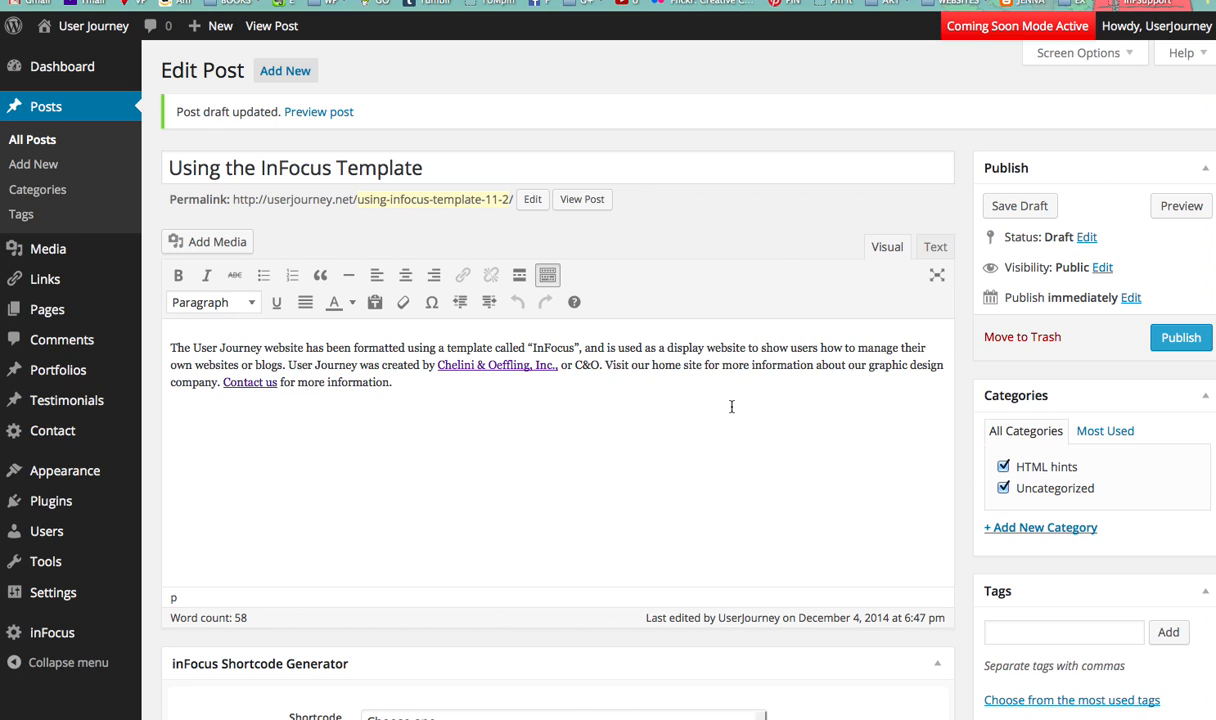
Check the site's category list and the categories shown for the draft in the posts list, and reopen "Using the InFocus Template" for editing.
click(37, 190)
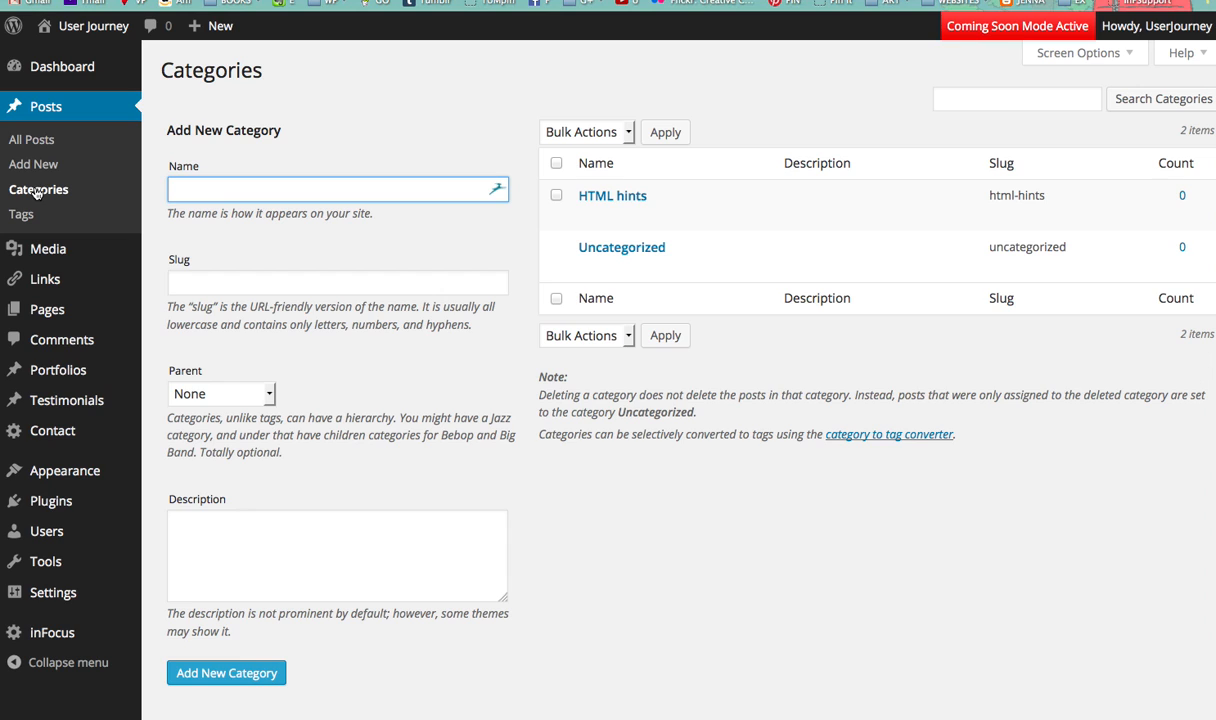
mouse_move(612, 198)
click(32, 143)
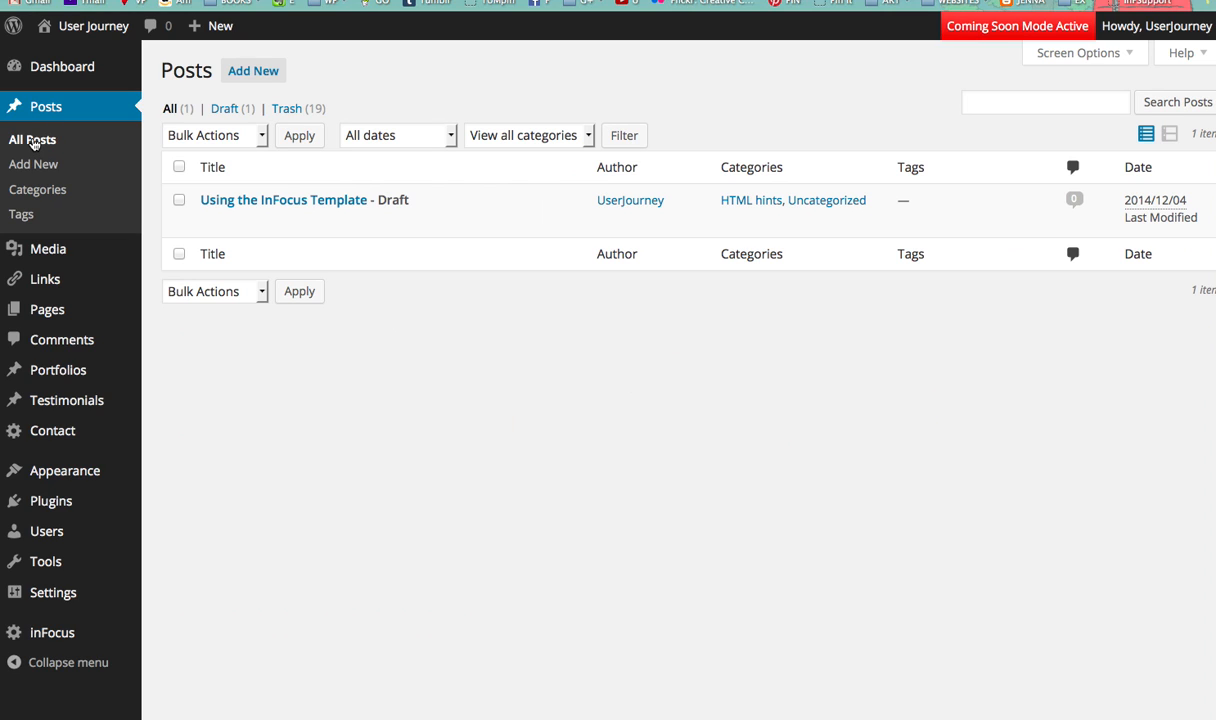
mouse_move(279, 206)
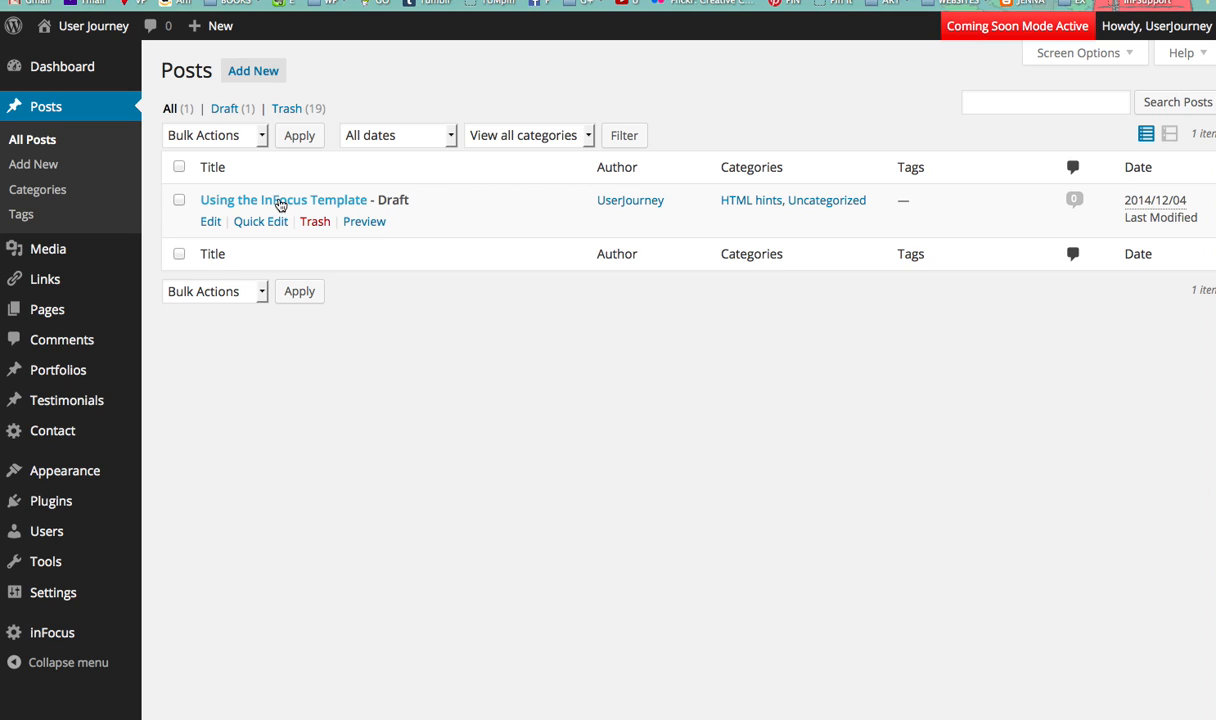
click(210, 223)
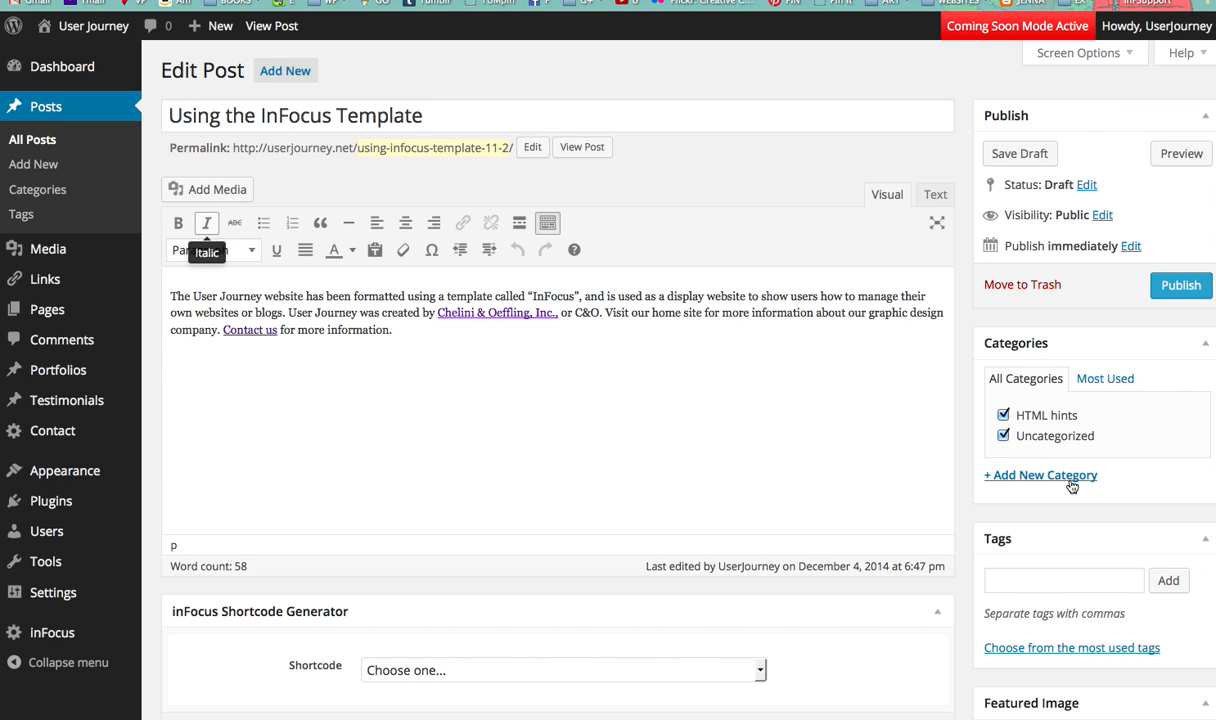
Add the tags "website help", "Optimization" and "tools" to the post.
scroll(1109, 370, down, 5)
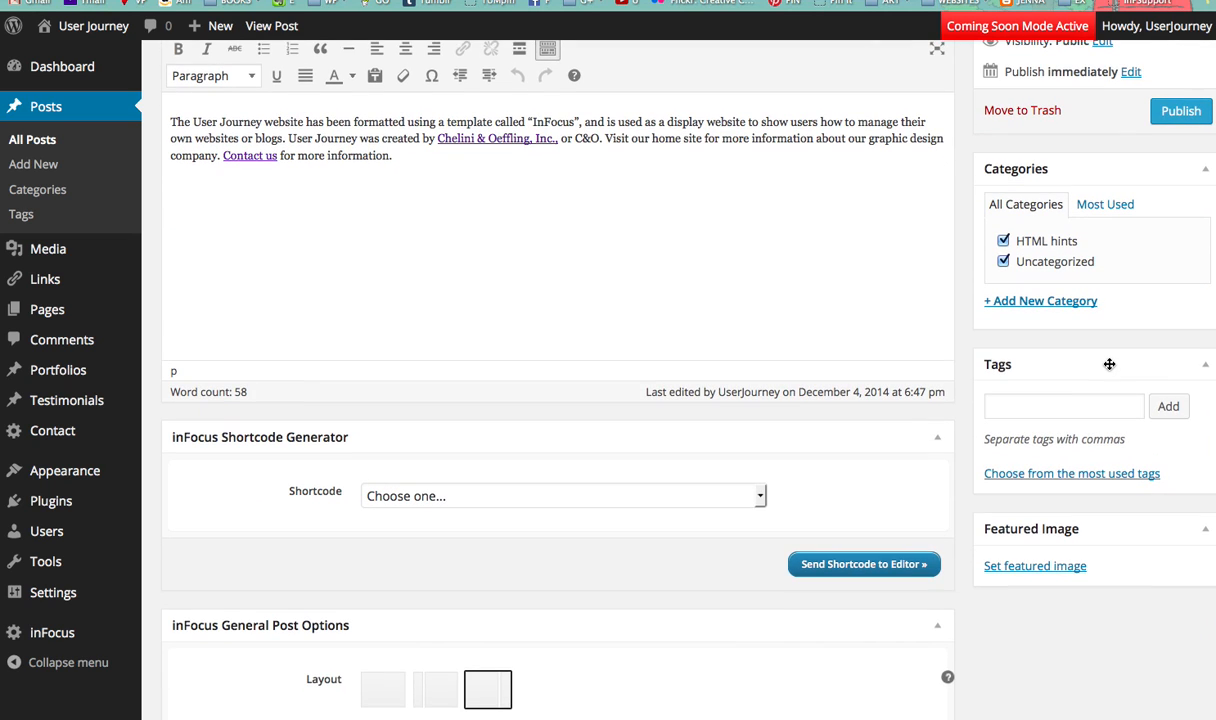
click(1019, 406)
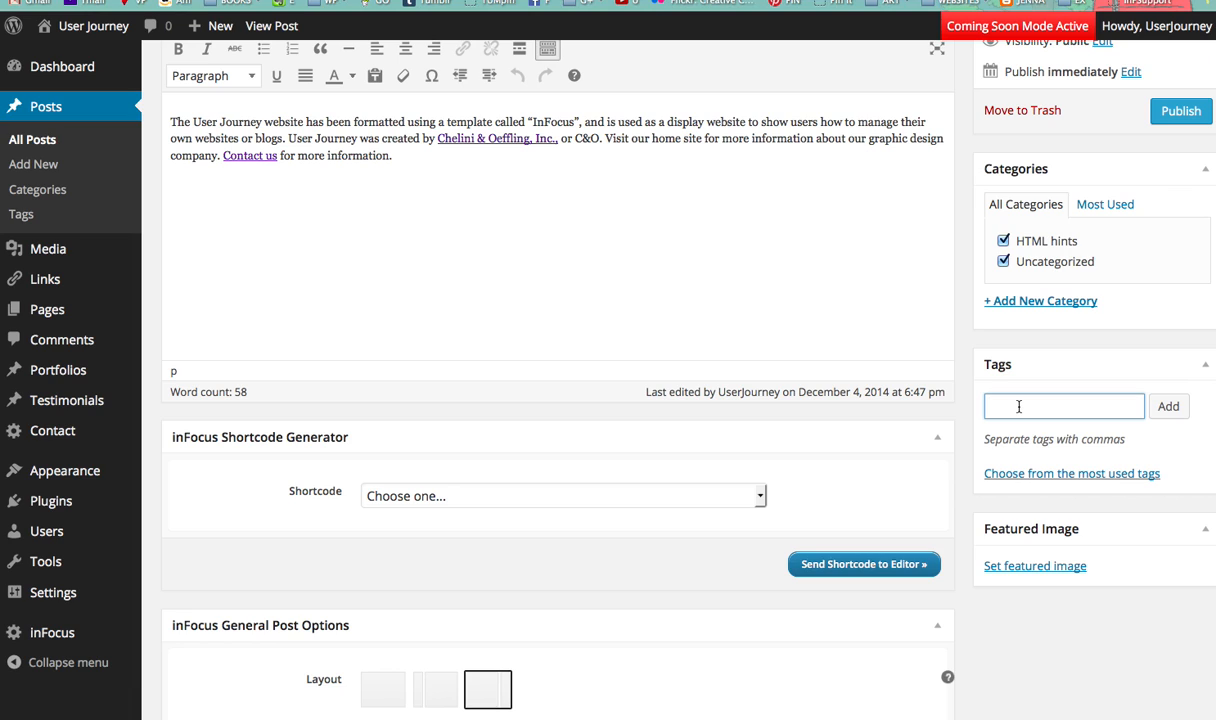
text(website)
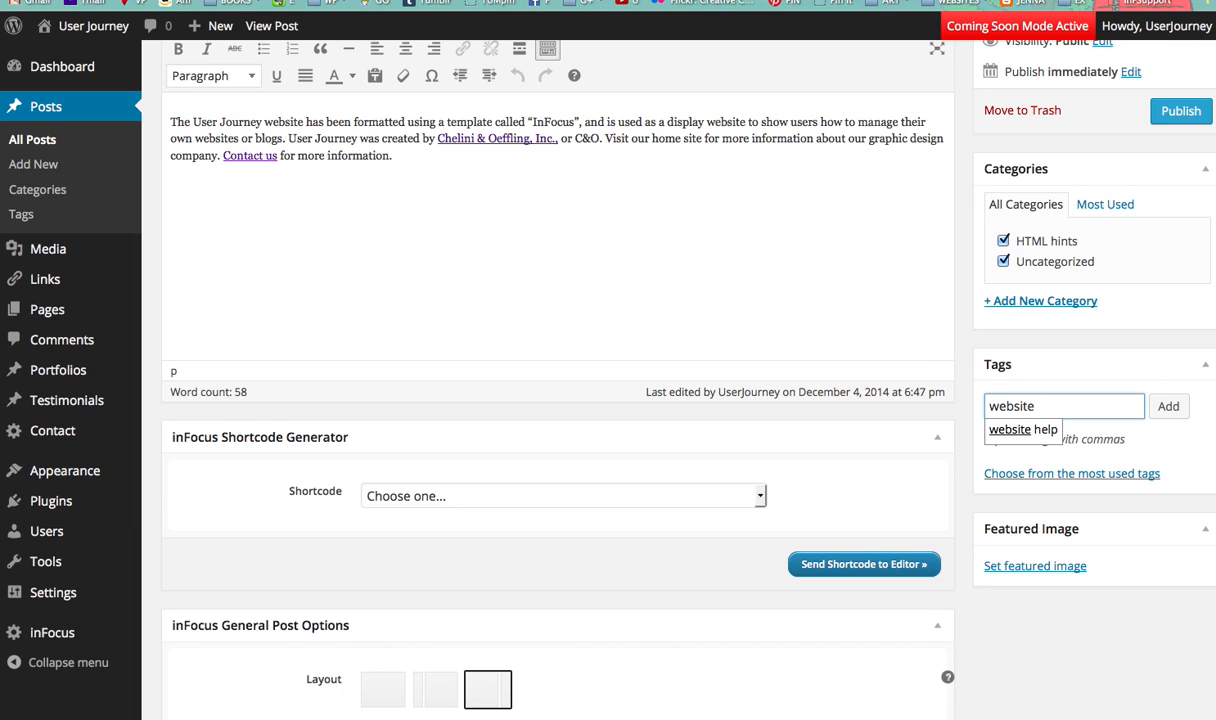
text( help,)
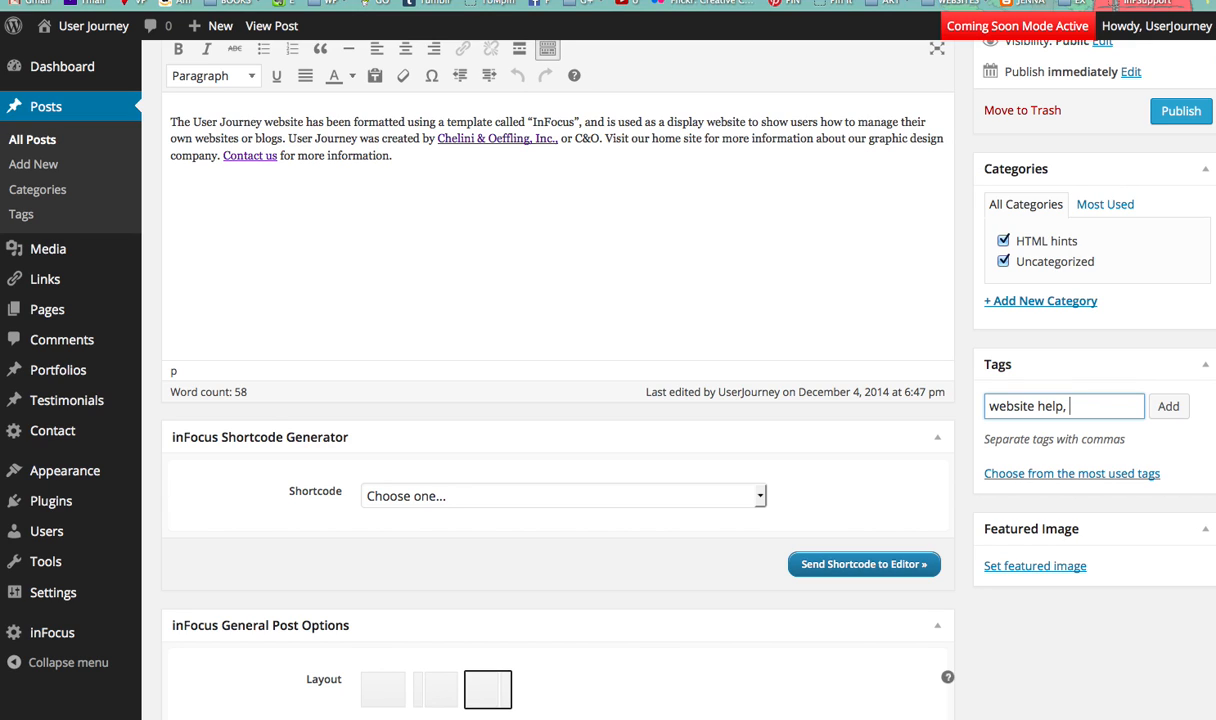
text(Optimizatio)
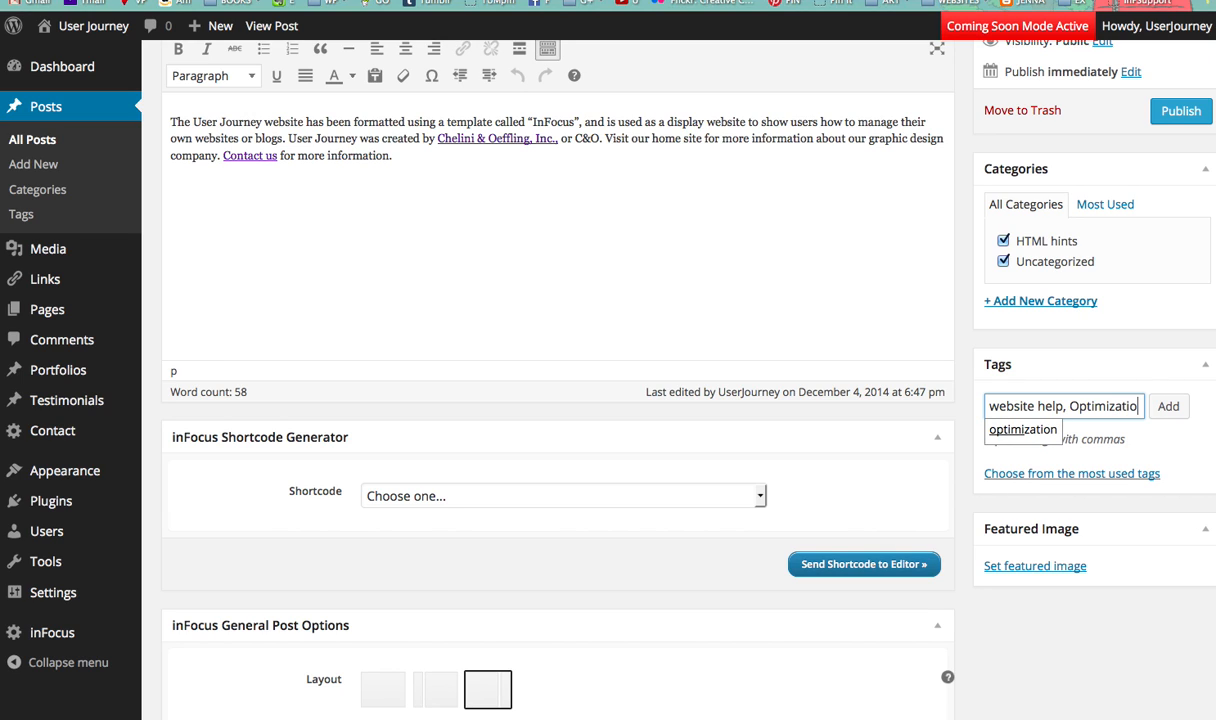
text(n, tools)
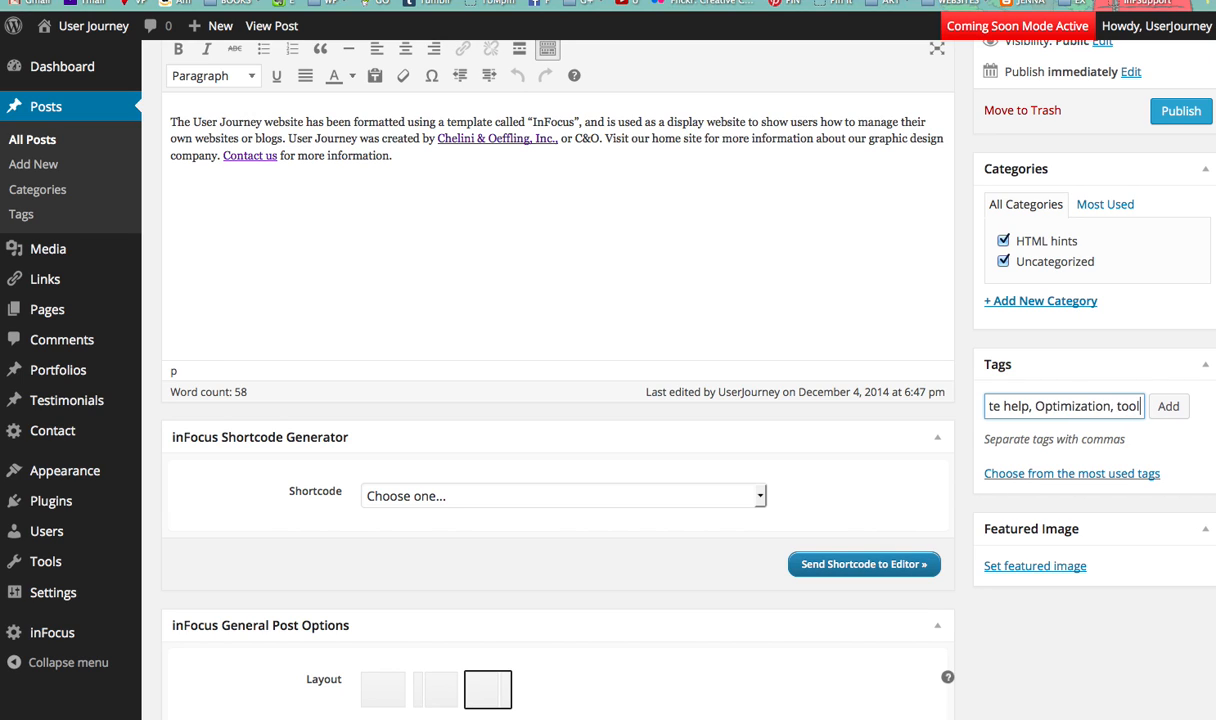
click(1168, 407)
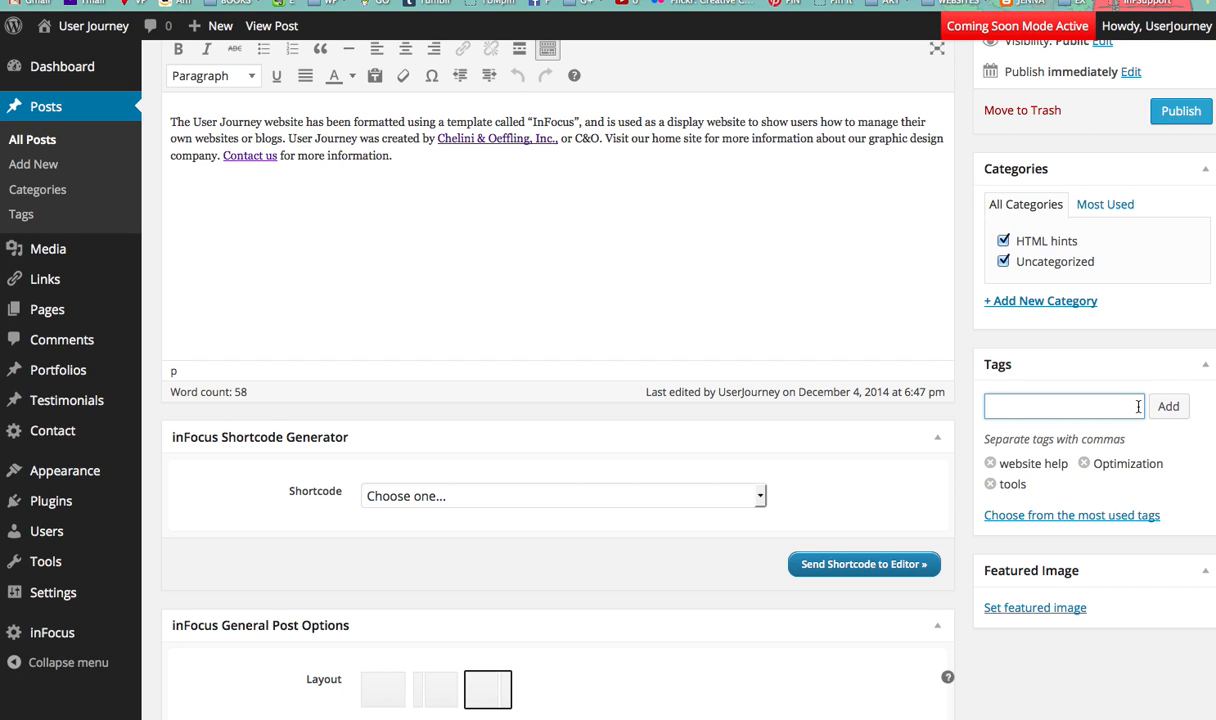
click(1034, 609)
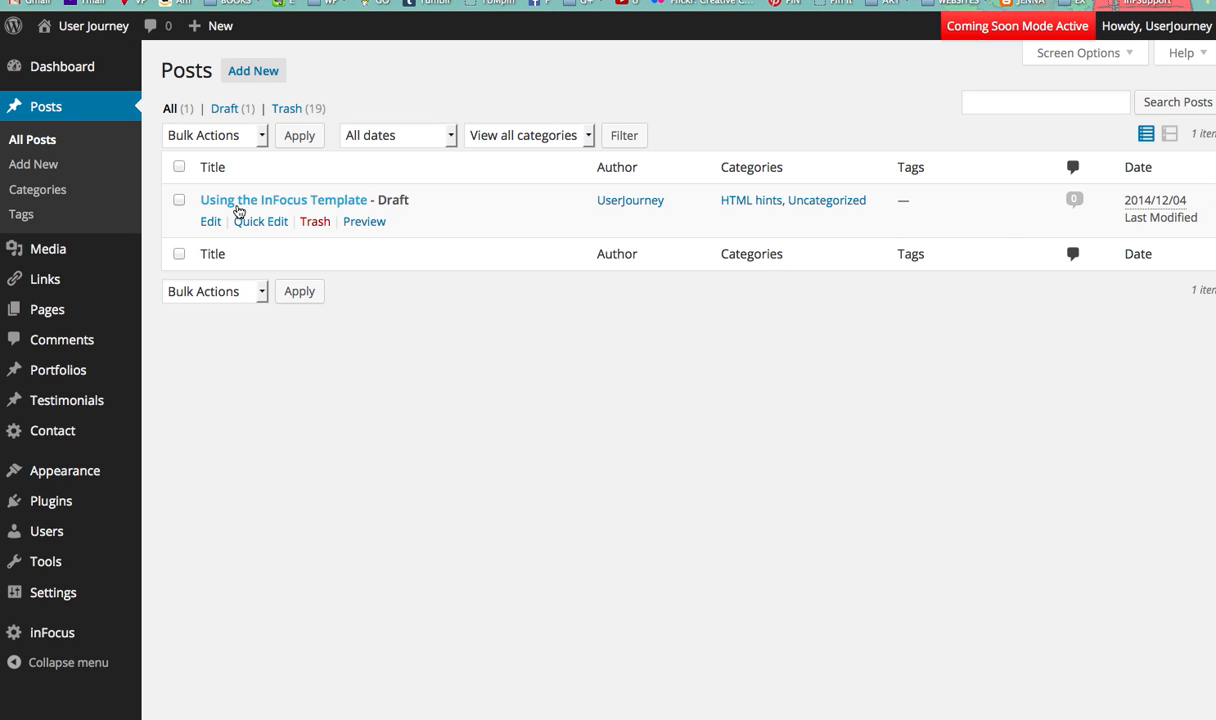
Tag the "Using the InFocus Template" draft with "website help" and "optimization", and save the draft.
click(211, 222)
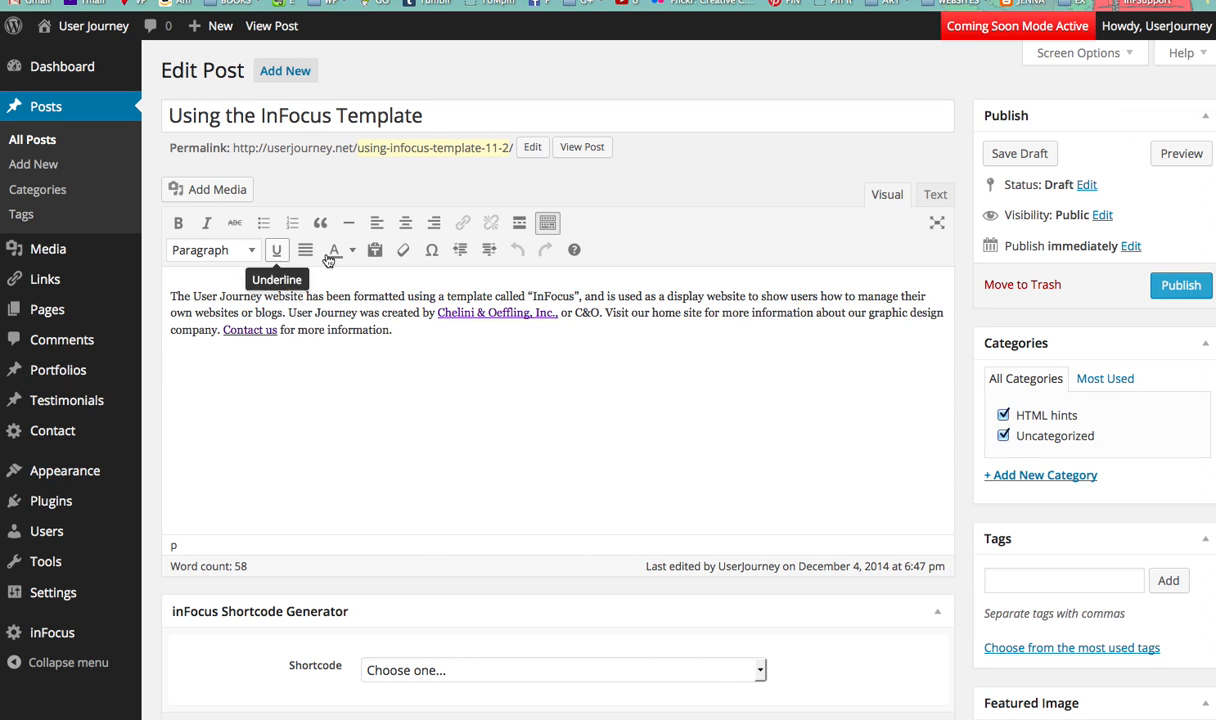
scroll(1150, 552, down, 5)
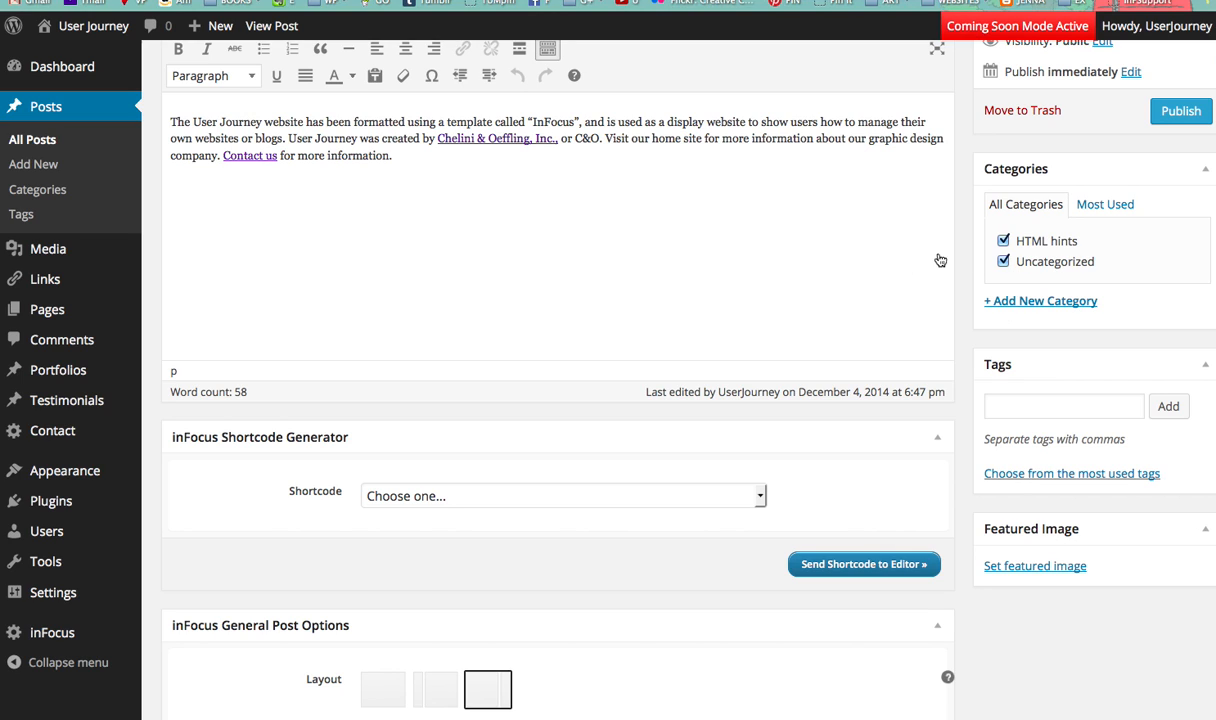
click(1087, 406)
text(web)
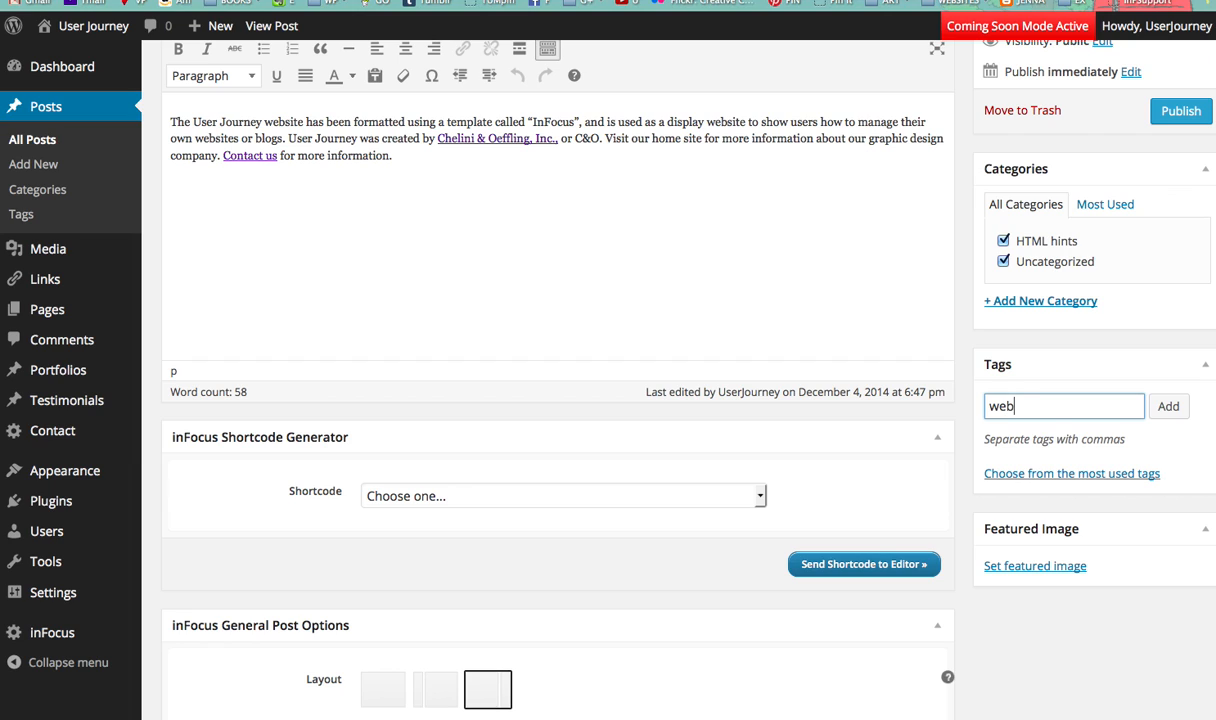
text(site tools, h)
key(BackSpace)
key(BackSpace)
key(BackSpace)
key(BackSpace)
key(BackSpace)
key(BackSpace)
key(BackSpace)
key(BackSpace)
key(BackSpace)
text(help, )
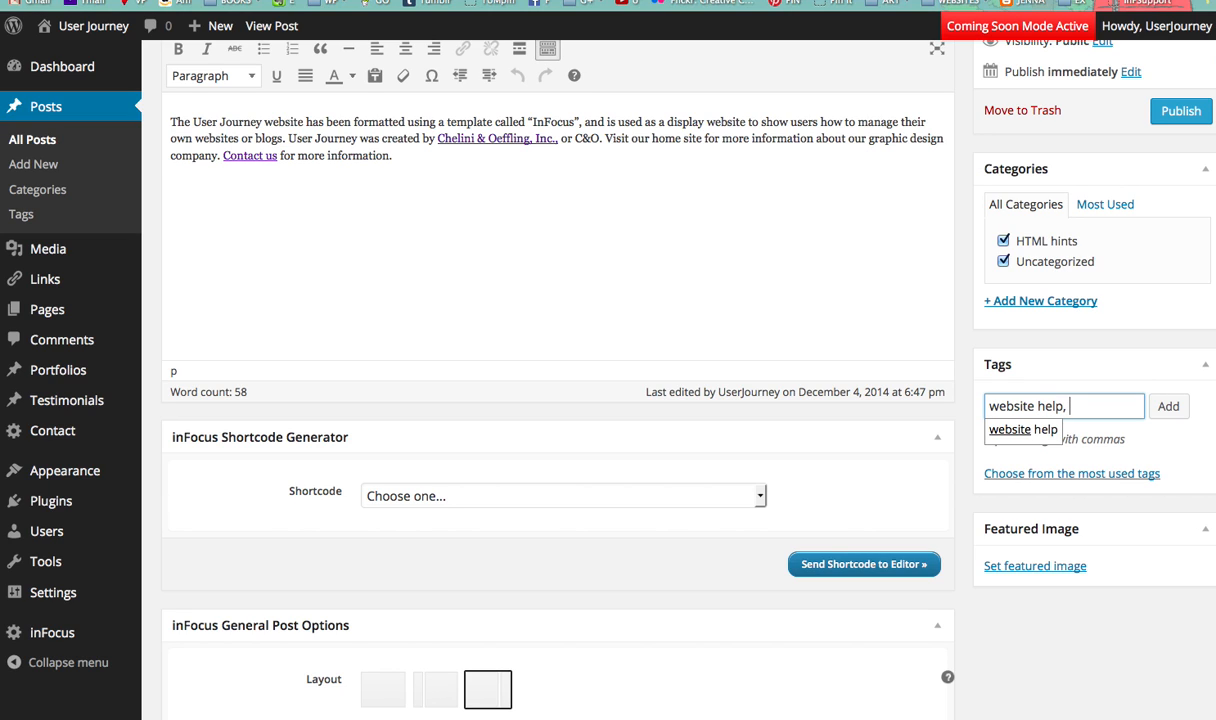
text(optimization)
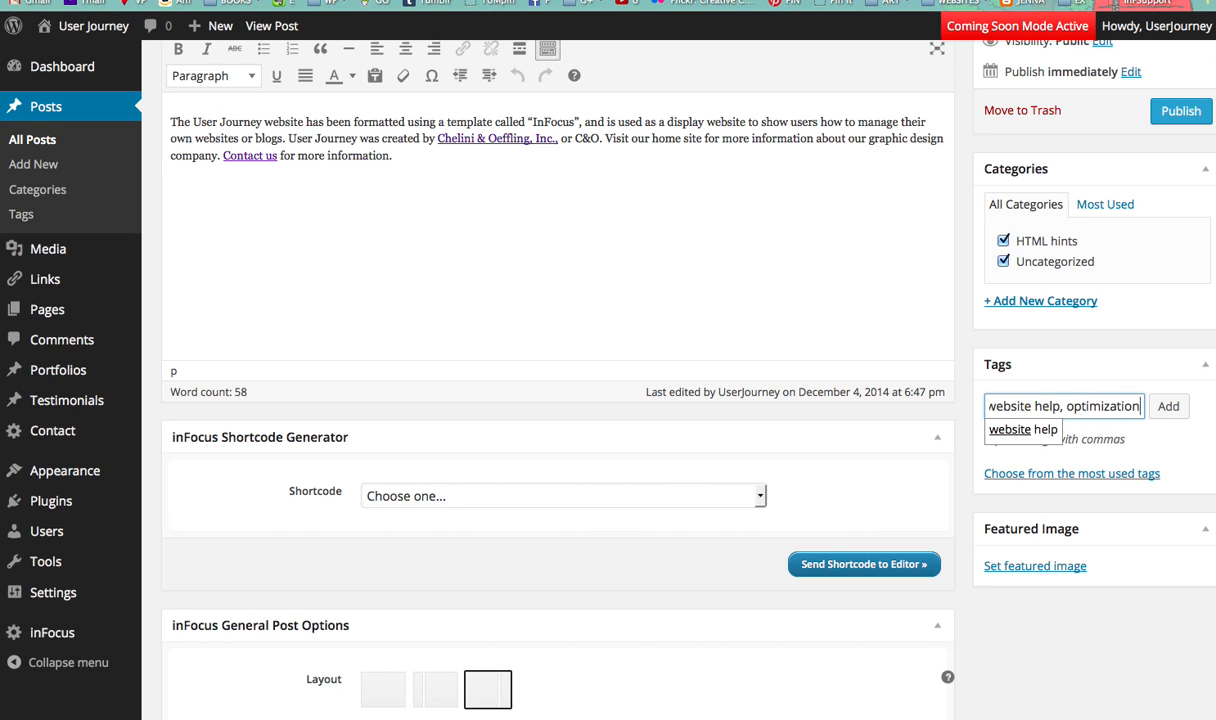
click(1165, 406)
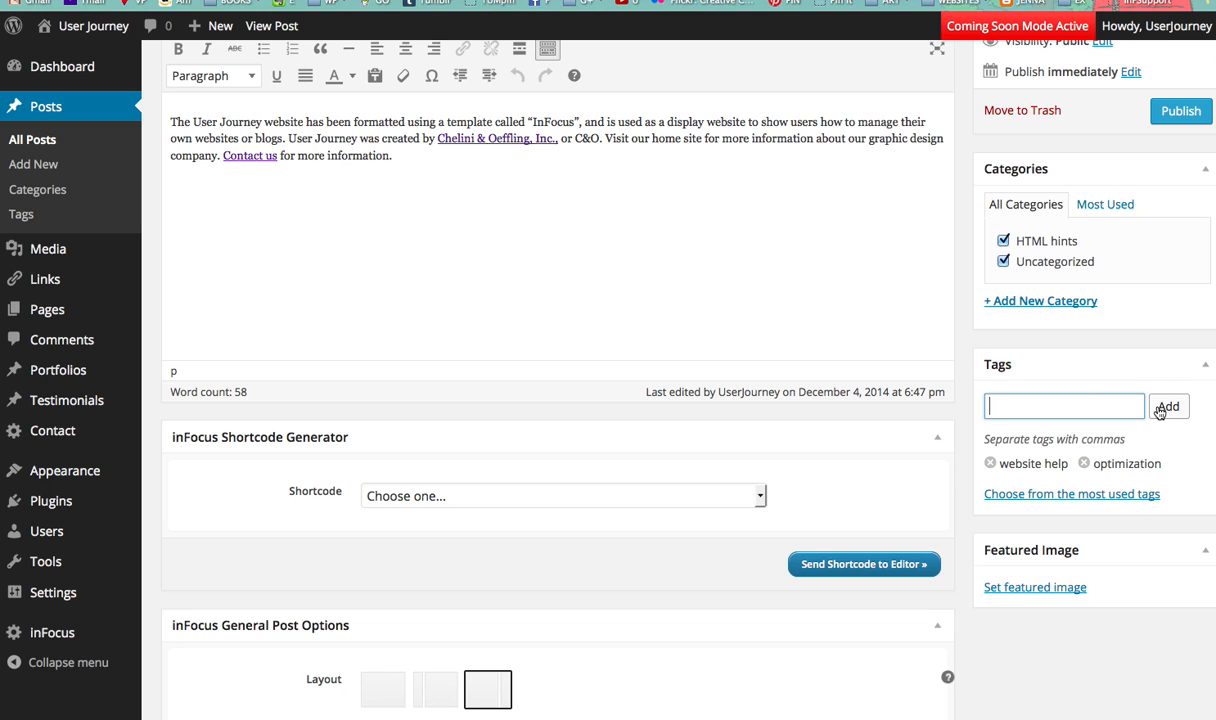
scroll(843, 317, up, 3)
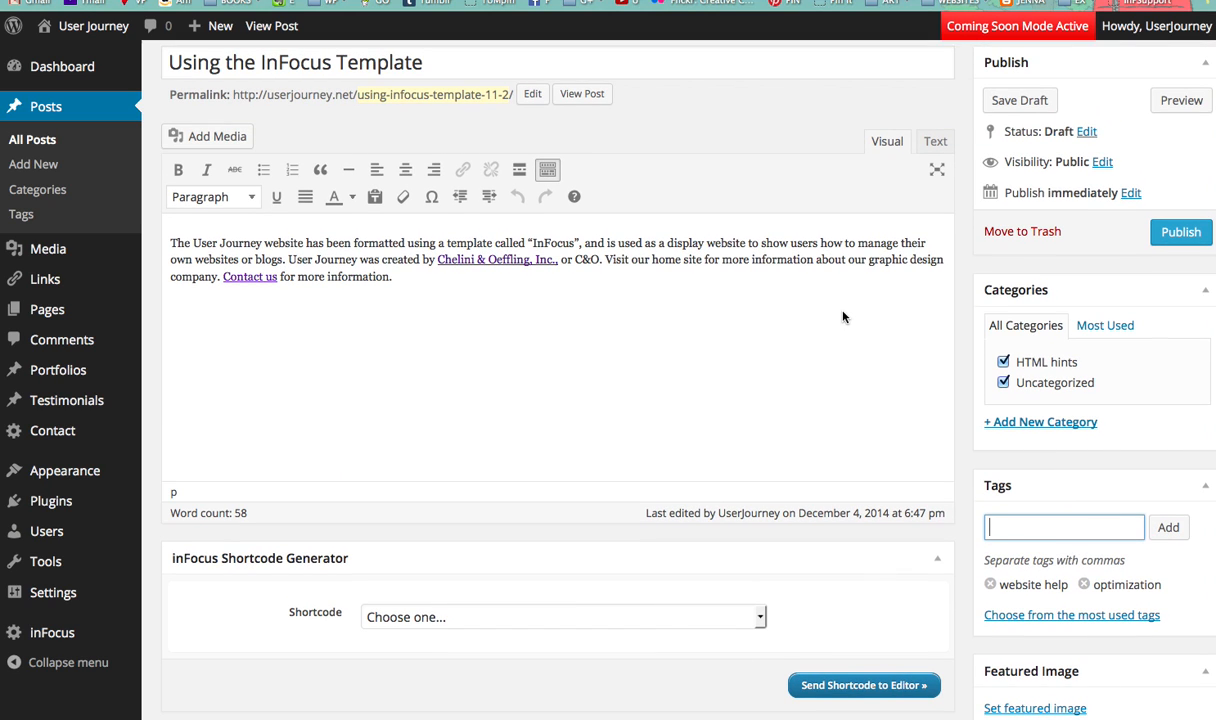
click(1010, 100)
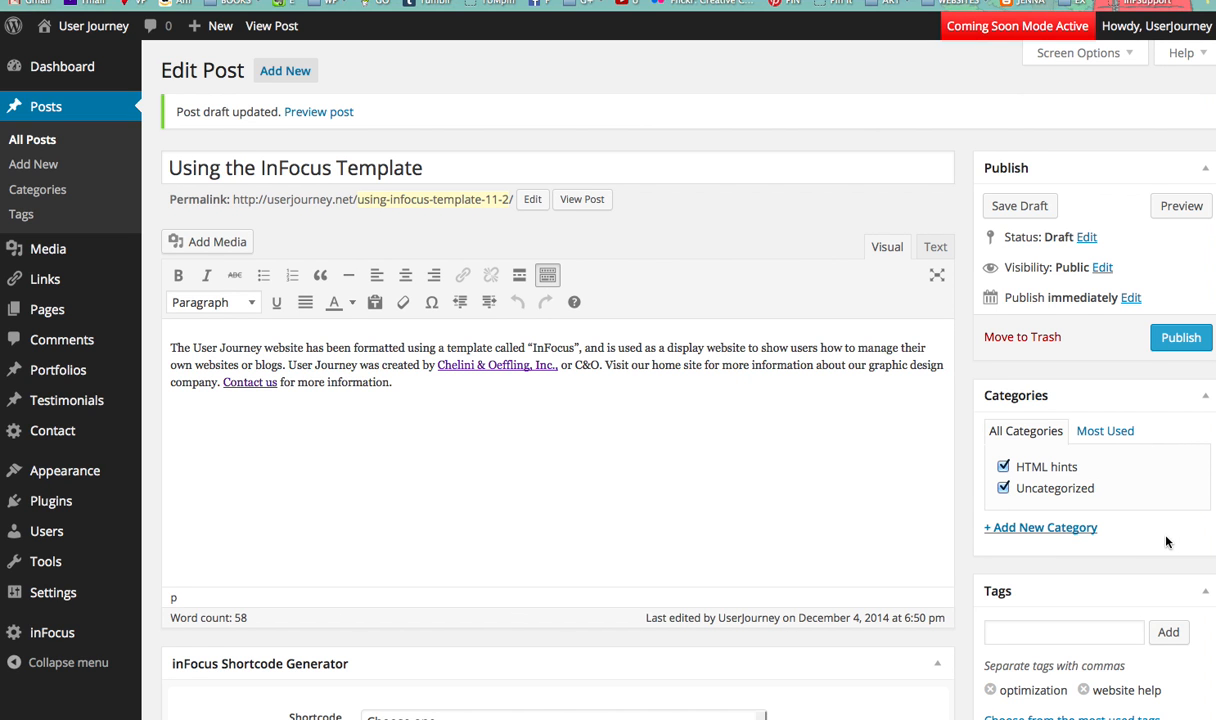
Look at the upload and media library options for the post's featured image, and close them without choosing an image.
scroll(1166, 541, down, 5)
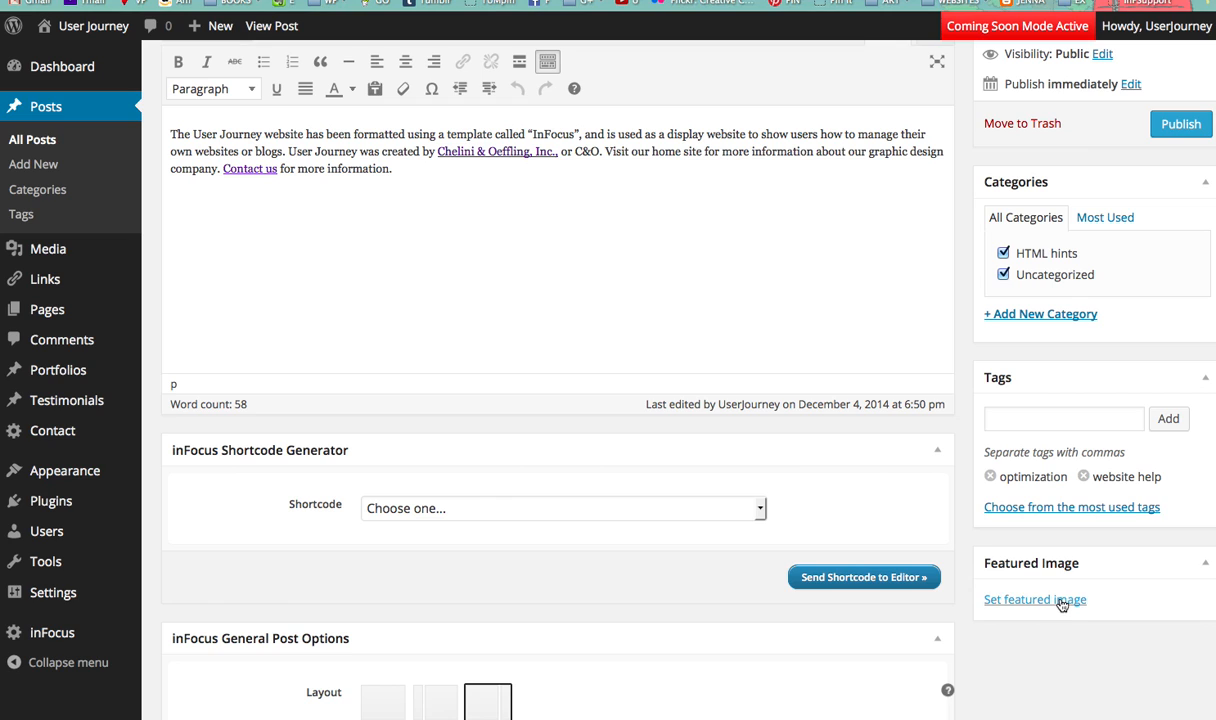
click(1062, 601)
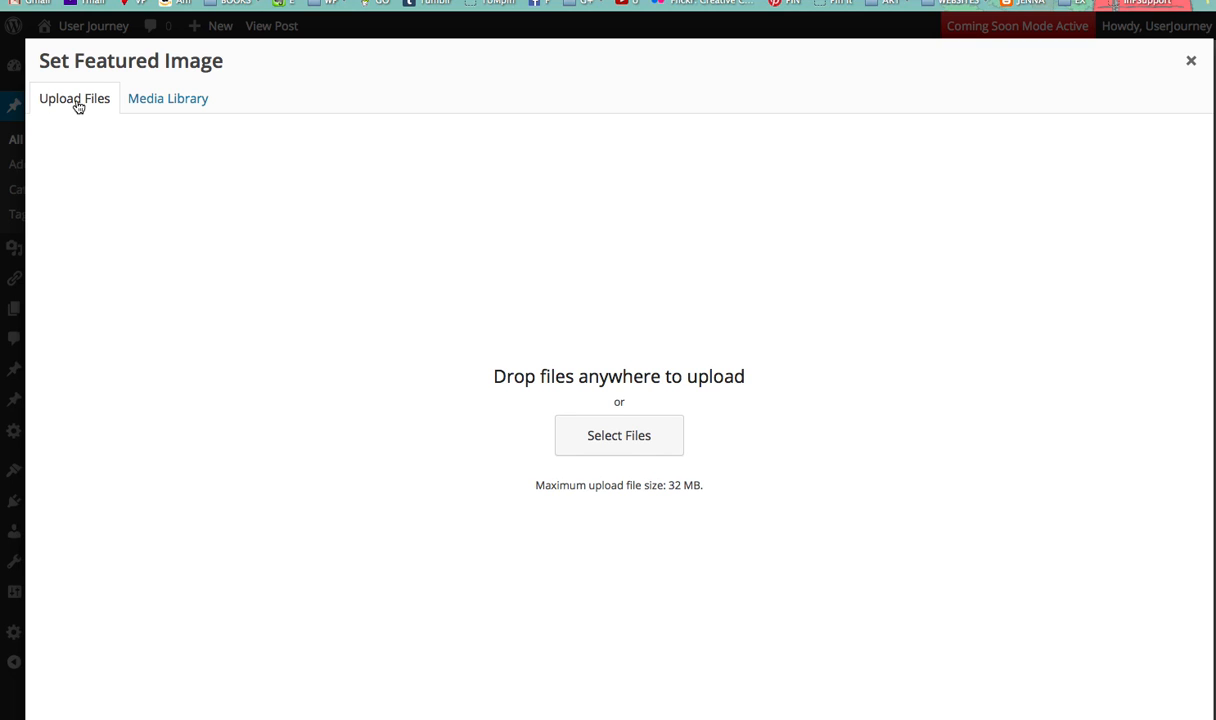
click(189, 100)
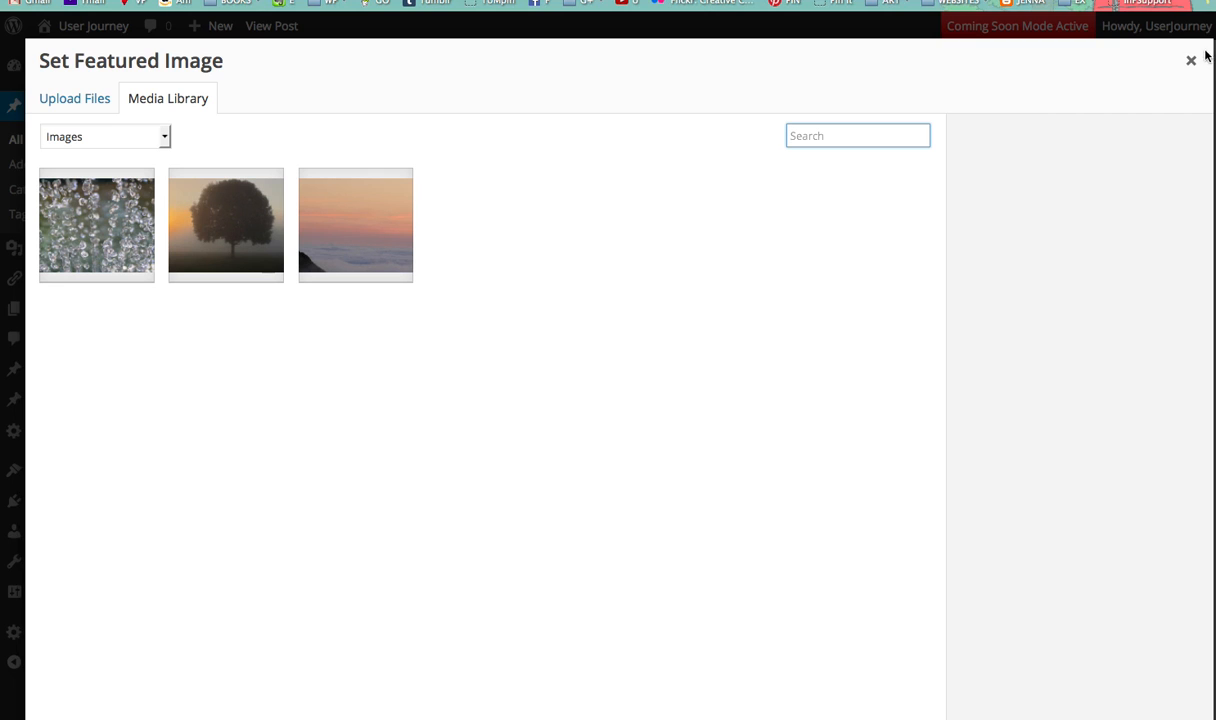
click(1191, 63)
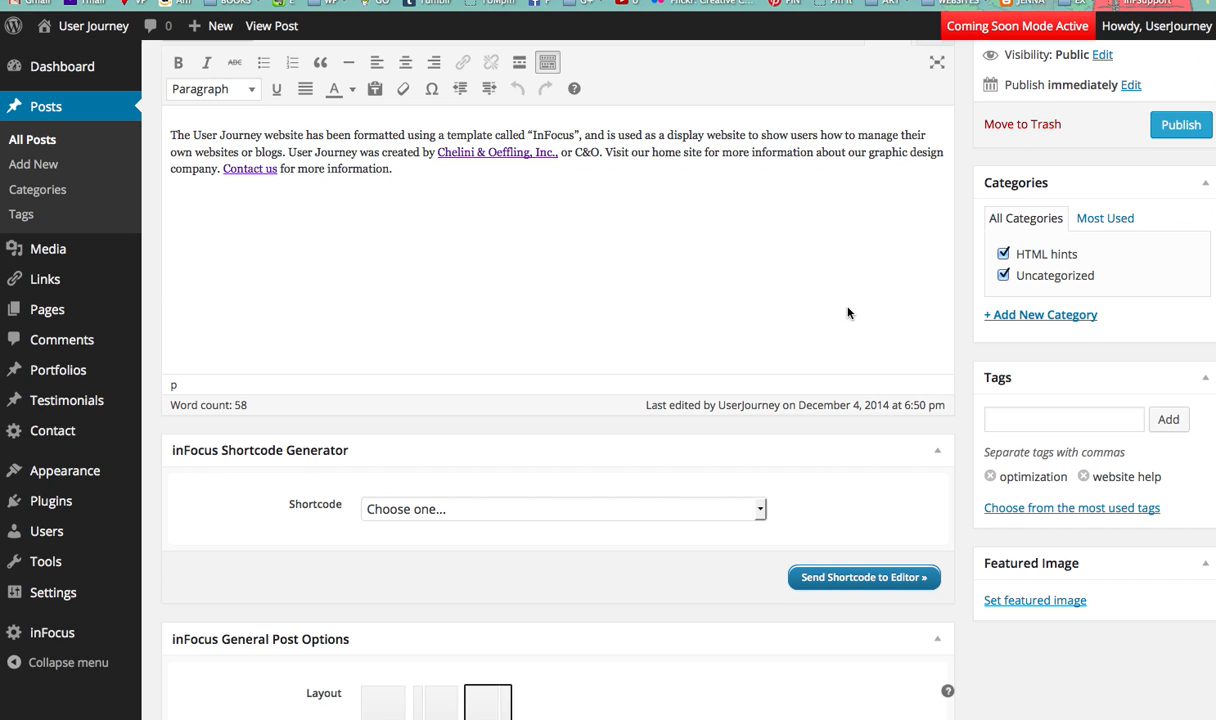
Publish the "Using the InFocus Template" post immediately with public visibility.
scroll(847, 313, up, 4)
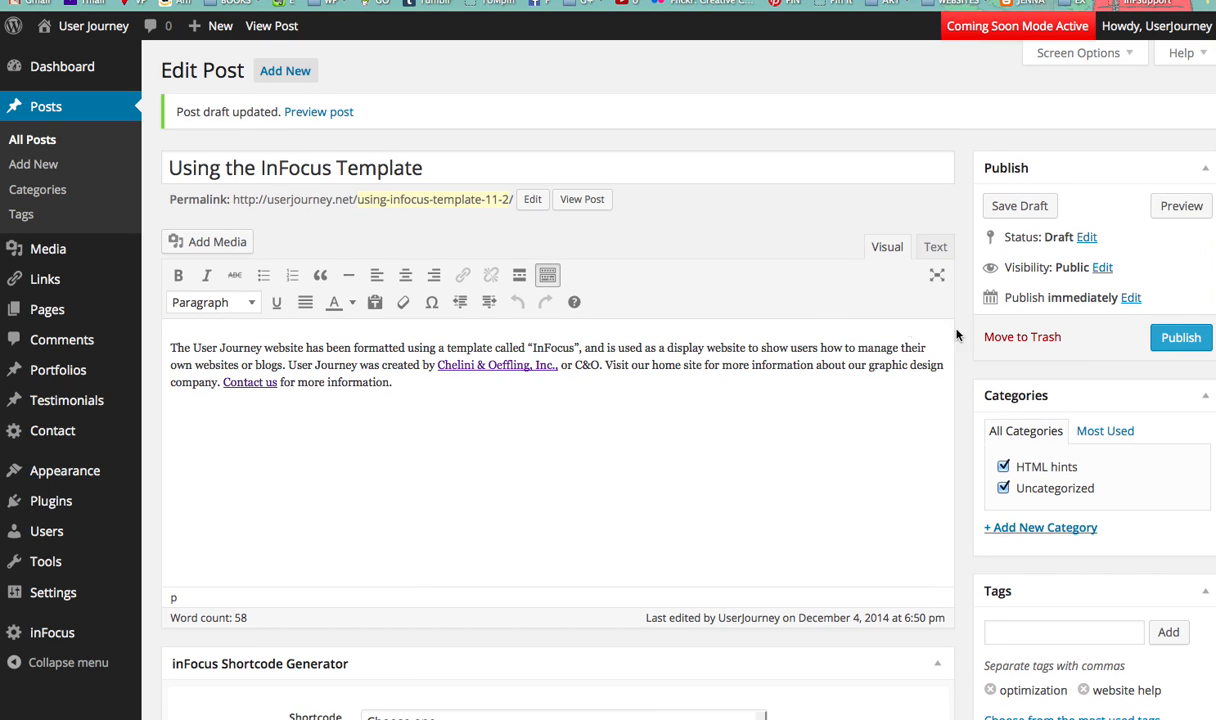
click(1178, 341)
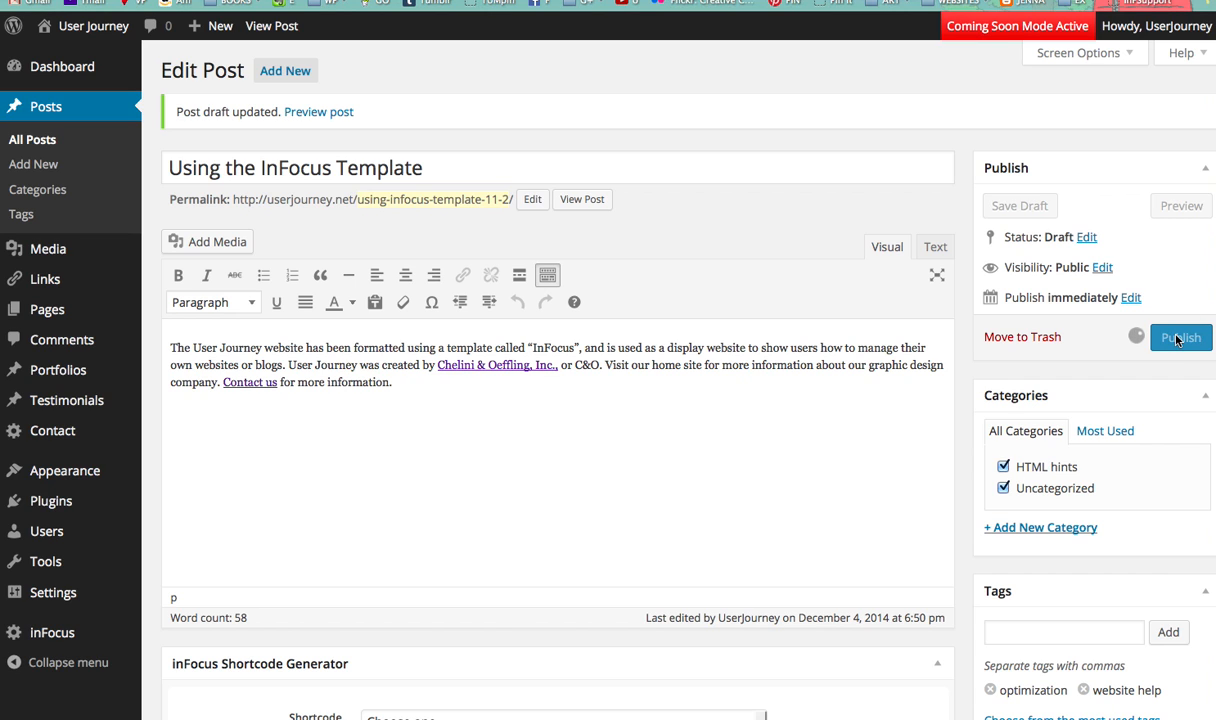